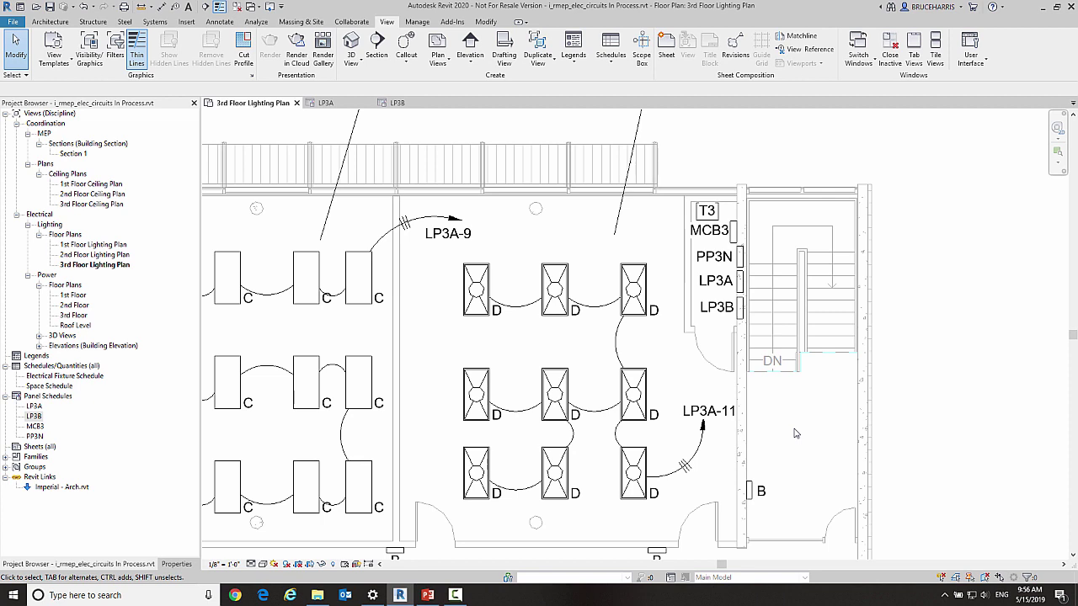
# Review the LP3B and LP3A panel schedules, then return to the 3rd Floor Lighting Plan
pyautogui.click(398, 103)
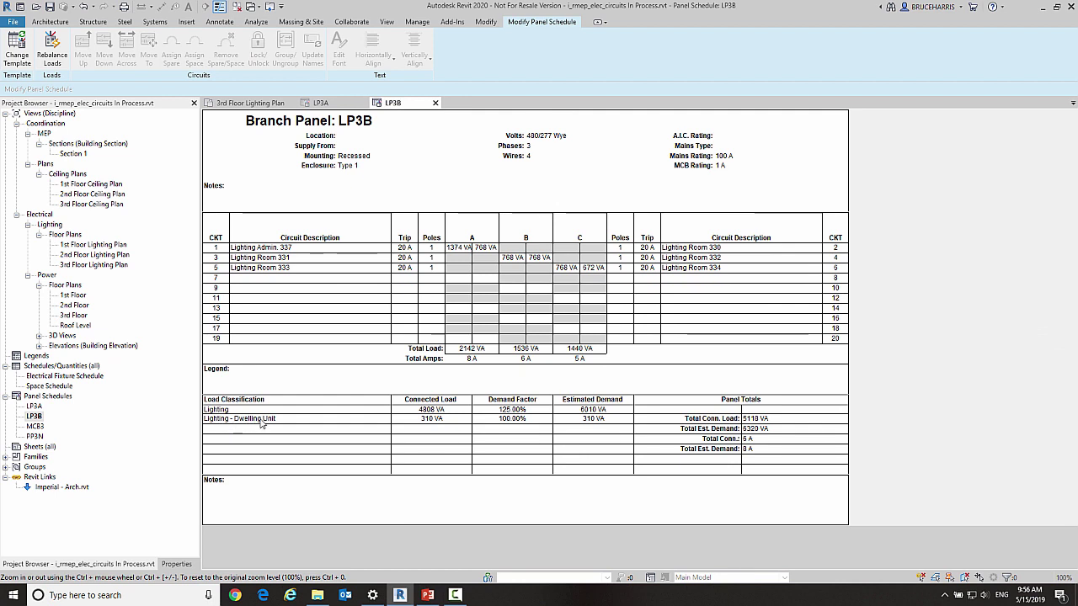
pyautogui.click(321, 103)
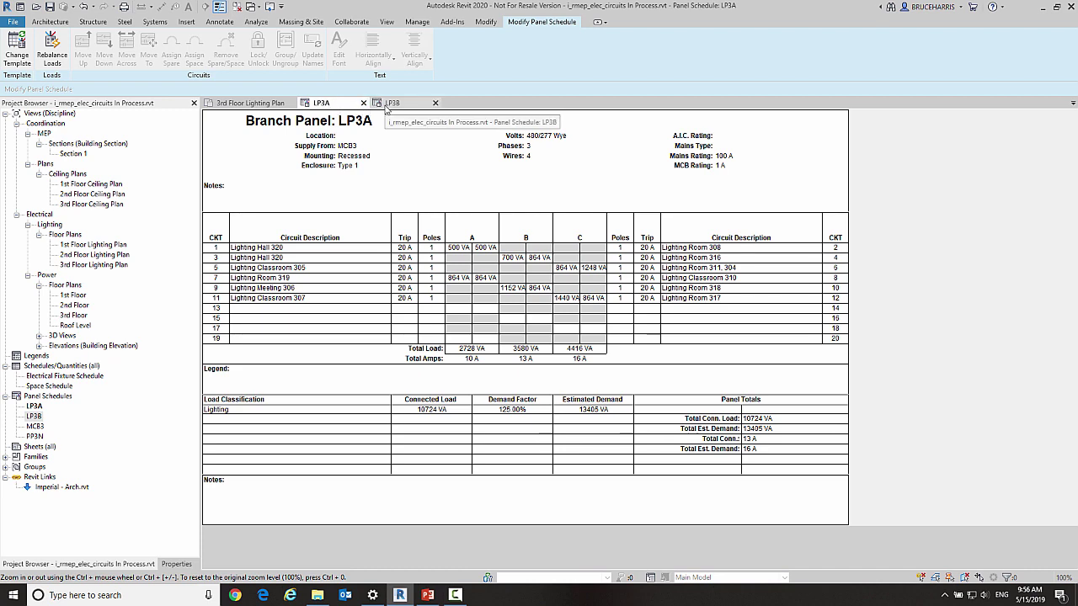
pyautogui.click(263, 103)
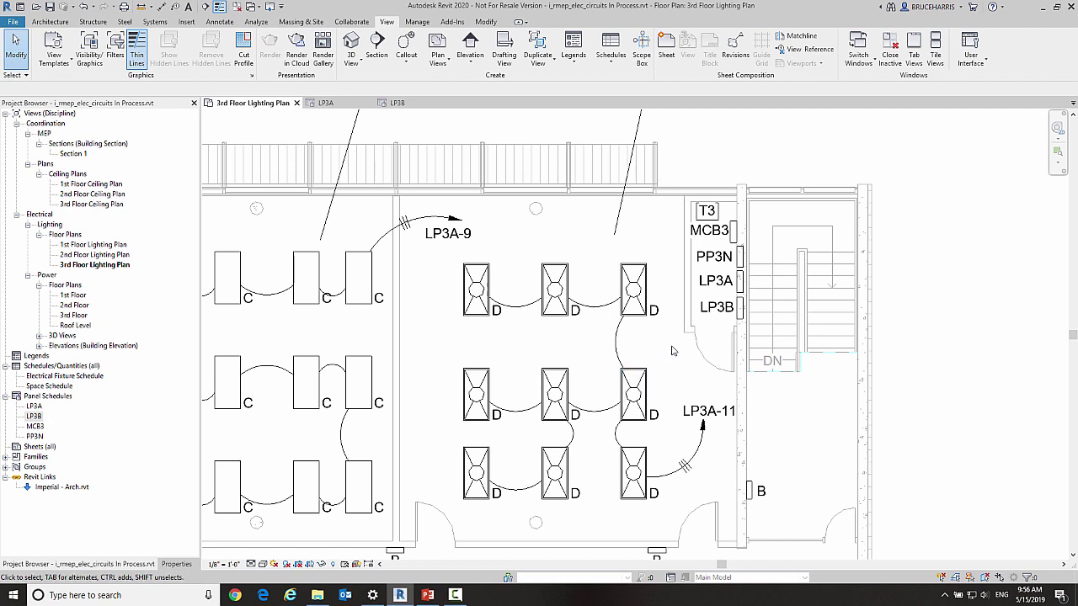
# Create a power circuit feeding LP3B from LP3A, then check it on LP3A's schedule
pyautogui.click(739, 314)
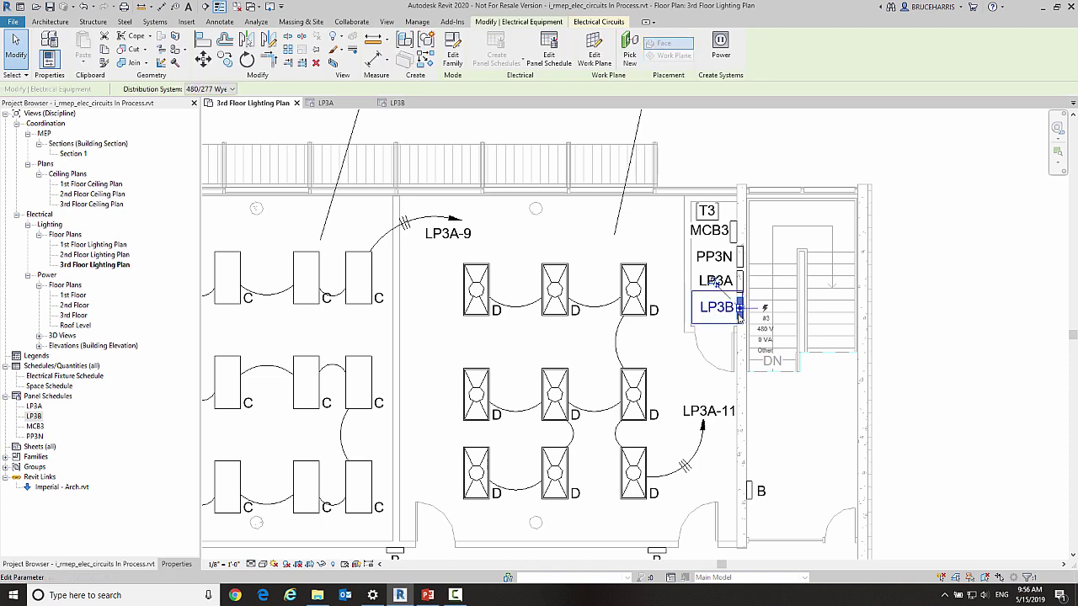
pyautogui.click(717, 47)
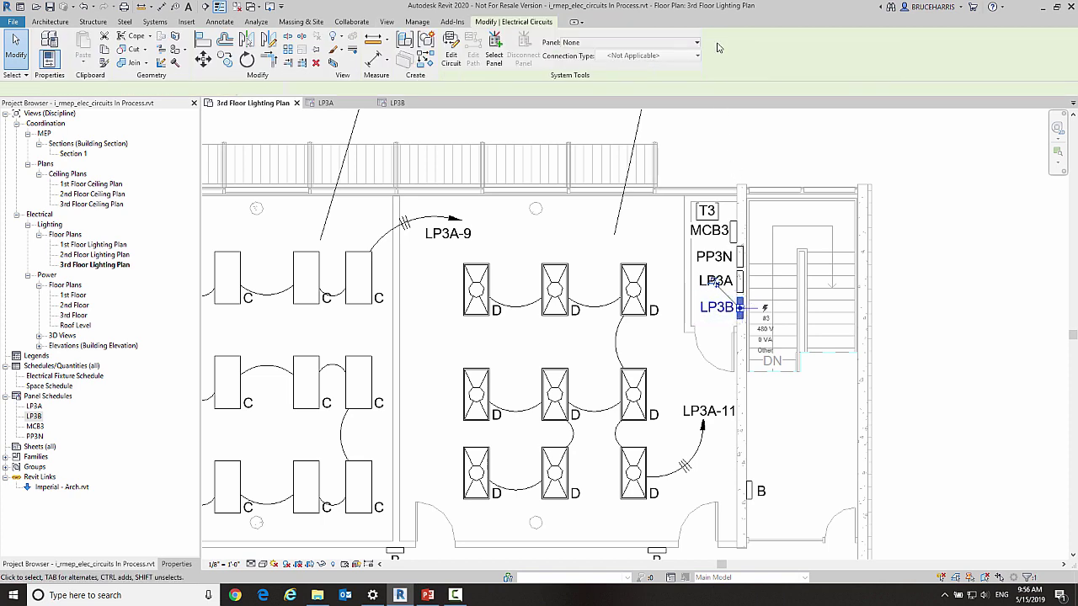
pyautogui.click(642, 43)
pyautogui.click(579, 85)
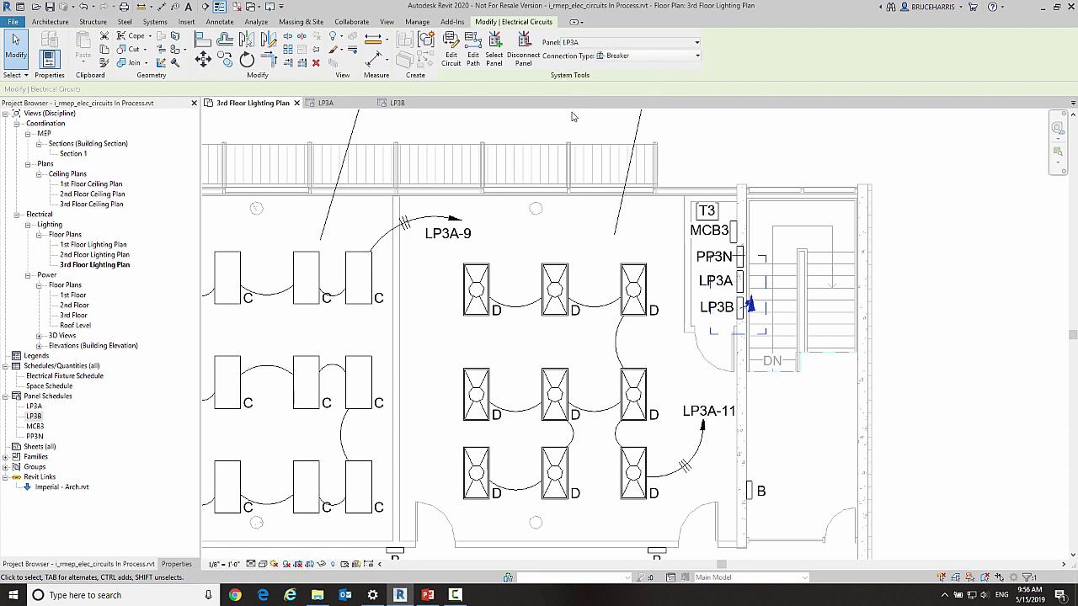
pyautogui.press('Escape')
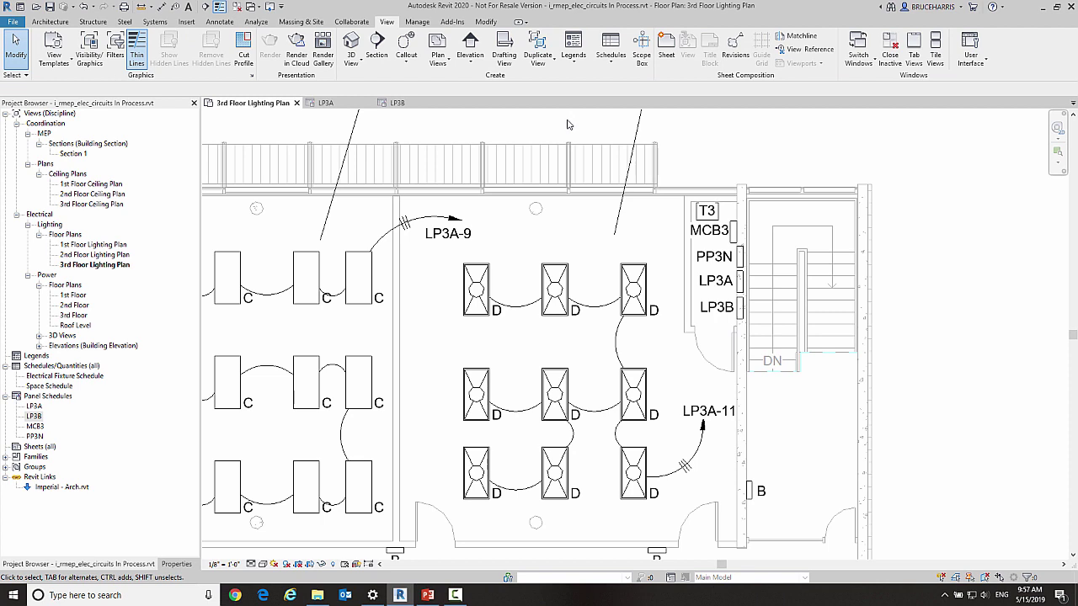
pyautogui.click(341, 105)
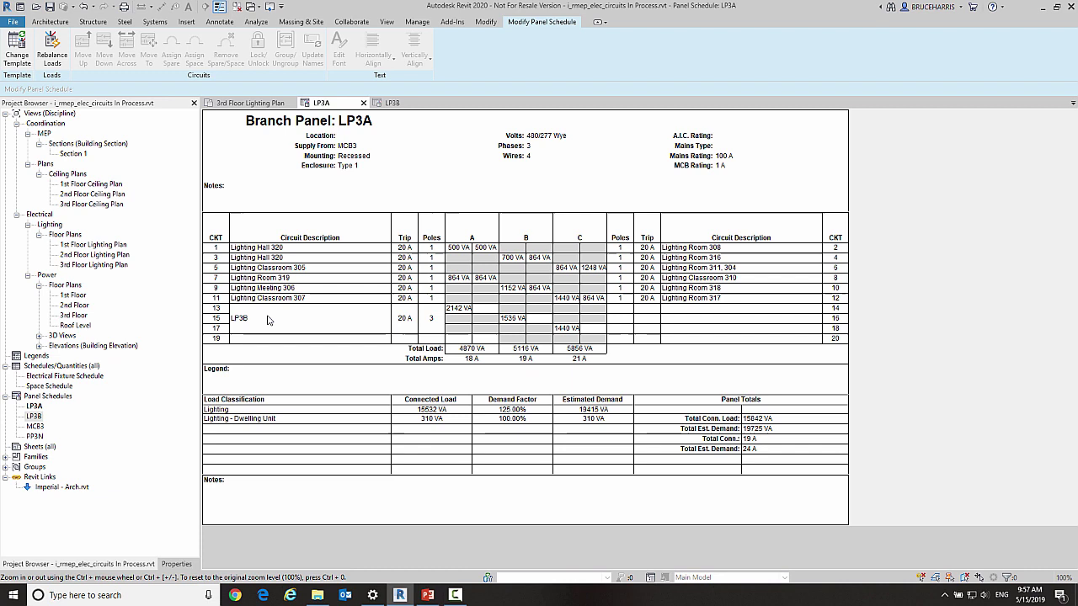
# Set LP3B's feeder circuit connection type to Feed Through Lugs, enabling lugs on LP3A
pyautogui.click(249, 103)
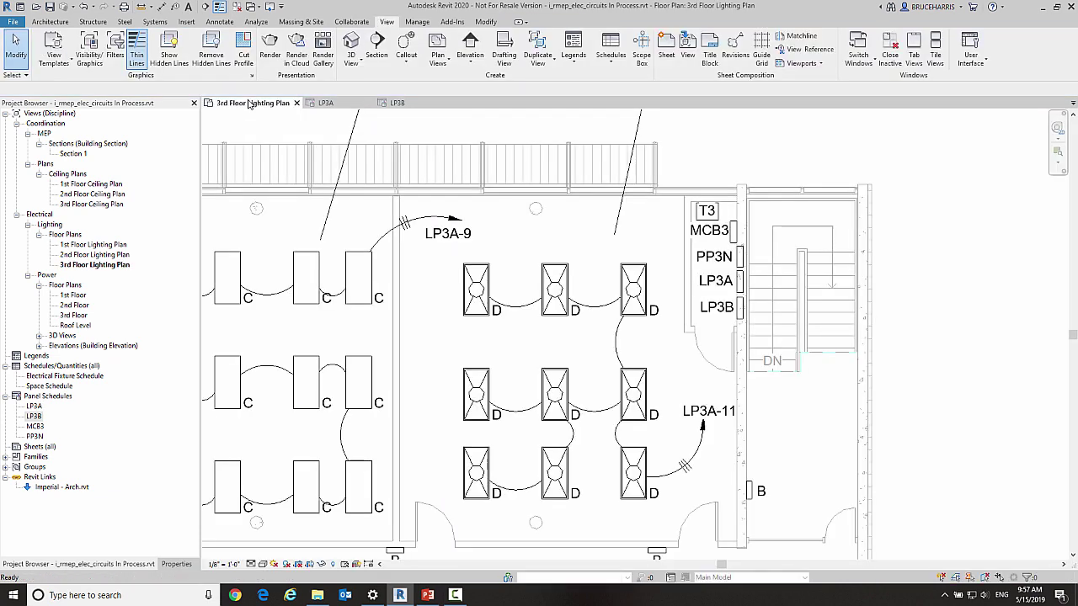
pyautogui.click(741, 321)
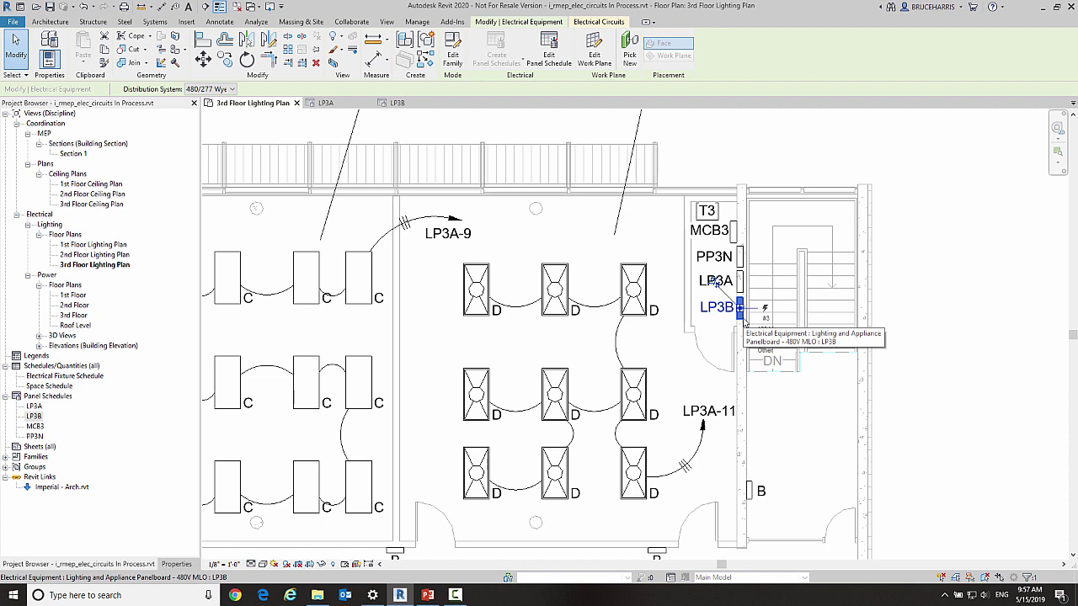
pyautogui.click(595, 23)
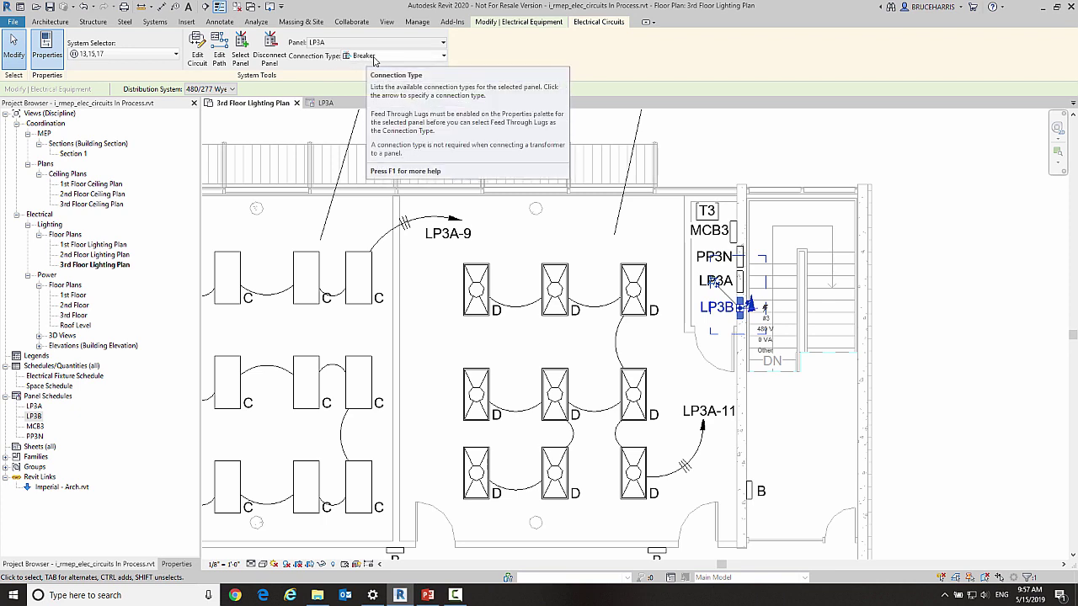
pyautogui.click(376, 55)
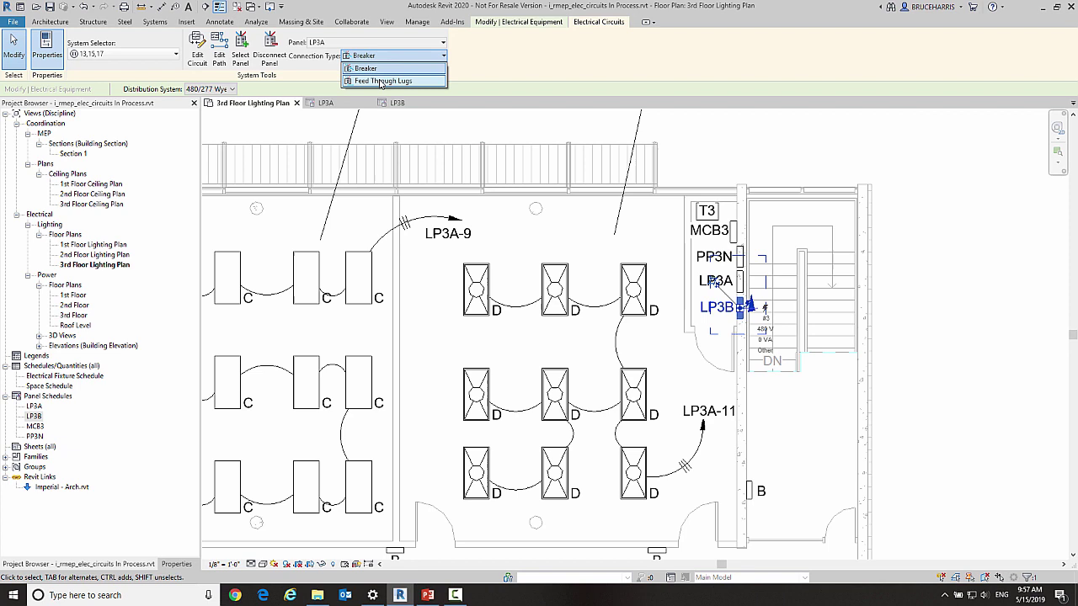
pyautogui.click(381, 81)
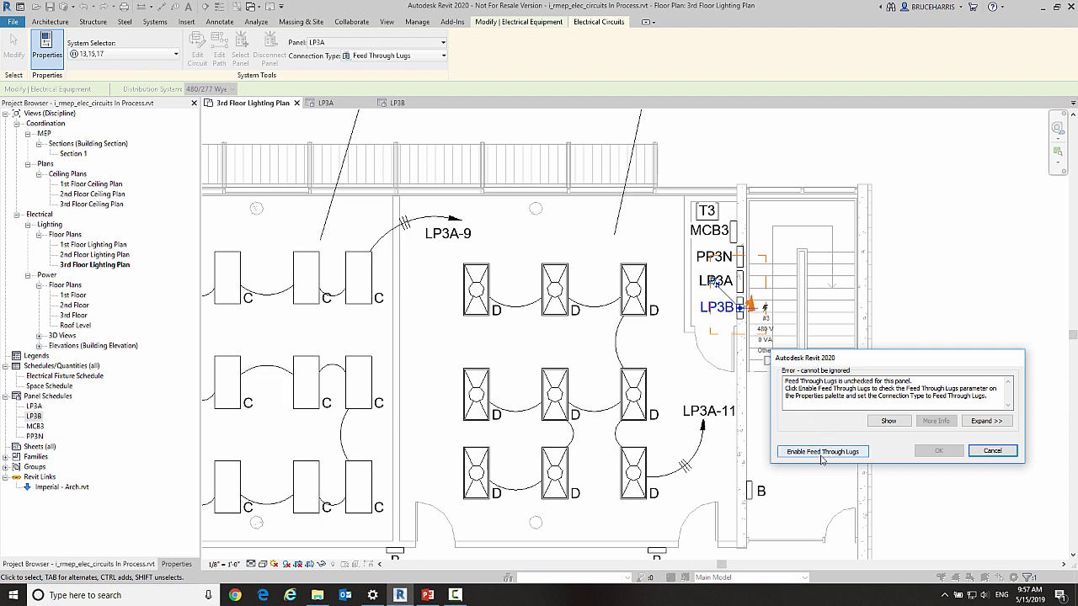
pyautogui.click(816, 454)
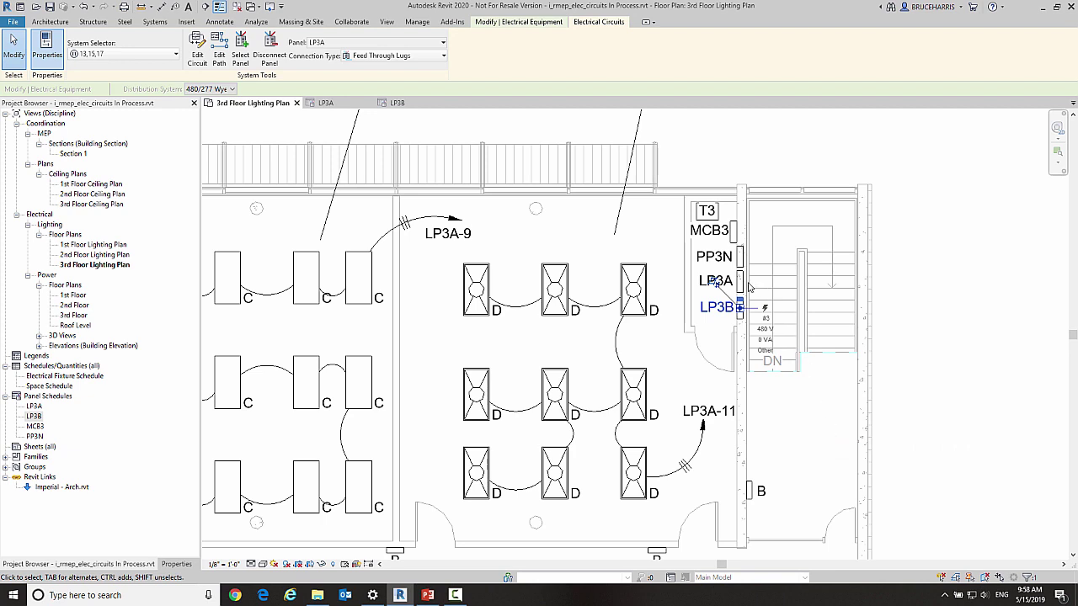
# Confirm Feed Through Lugs is checked in LP3A's properties, then view LP3A's schedule
pyautogui.click(744, 288)
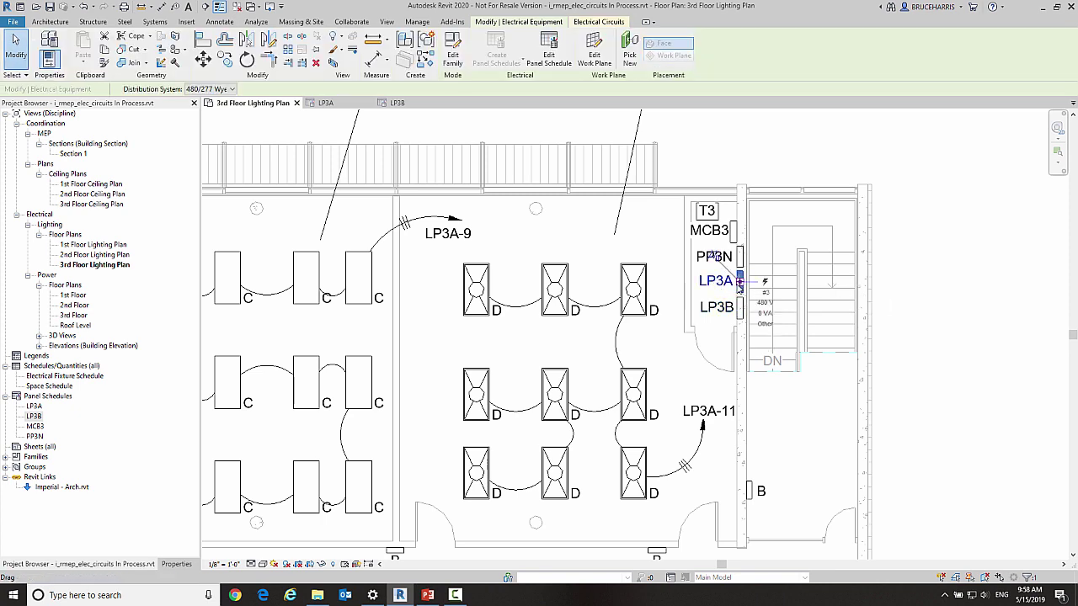
pyautogui.click(163, 565)
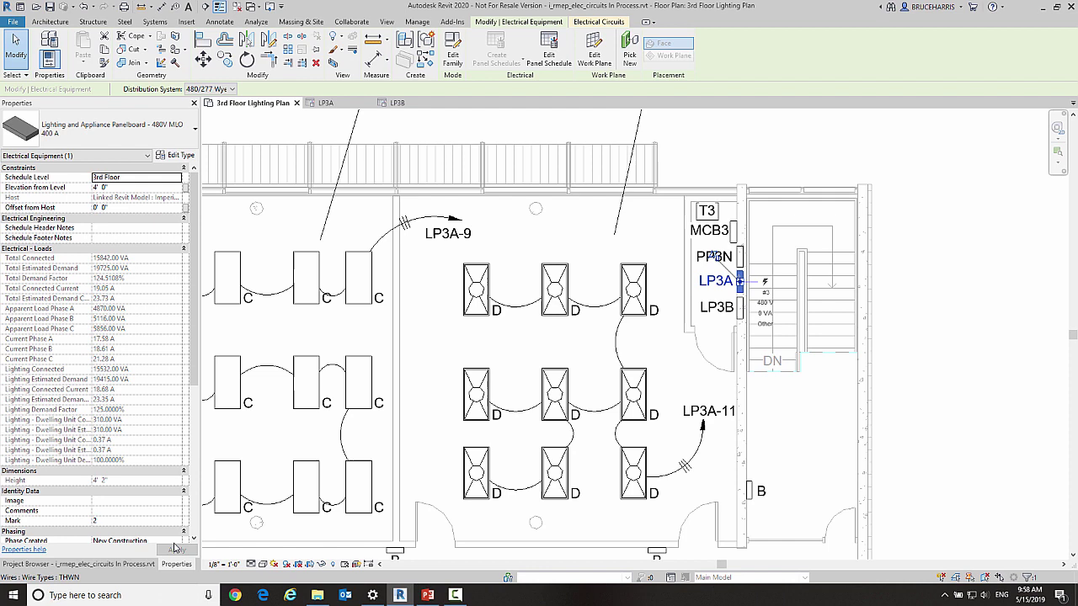
pyautogui.moveTo(192, 330); pyautogui.dragTo(184, 478)
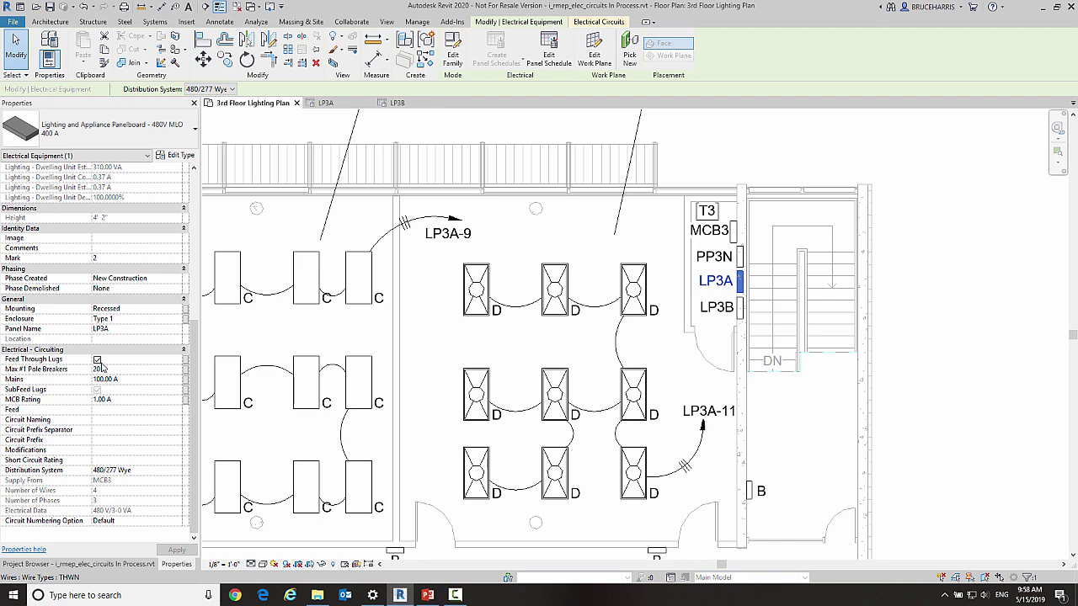
pyautogui.click(333, 106)
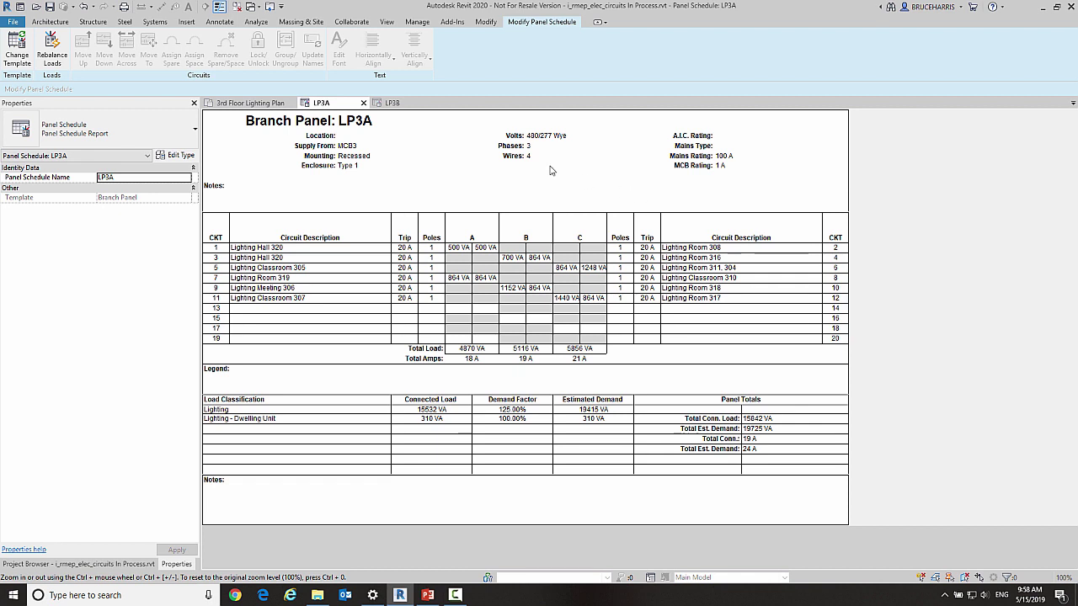
# Set LP3B's circuit numbering to Continue Numbering and review its schedule (circuits 21–40, 5118 VA)
pyautogui.click(392, 103)
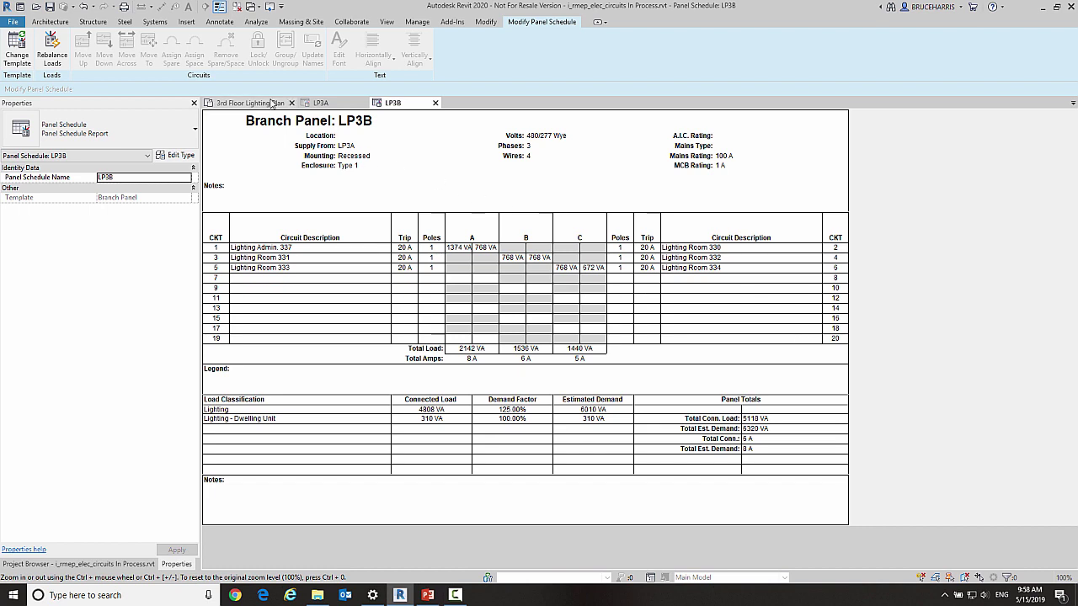
pyautogui.click(271, 103)
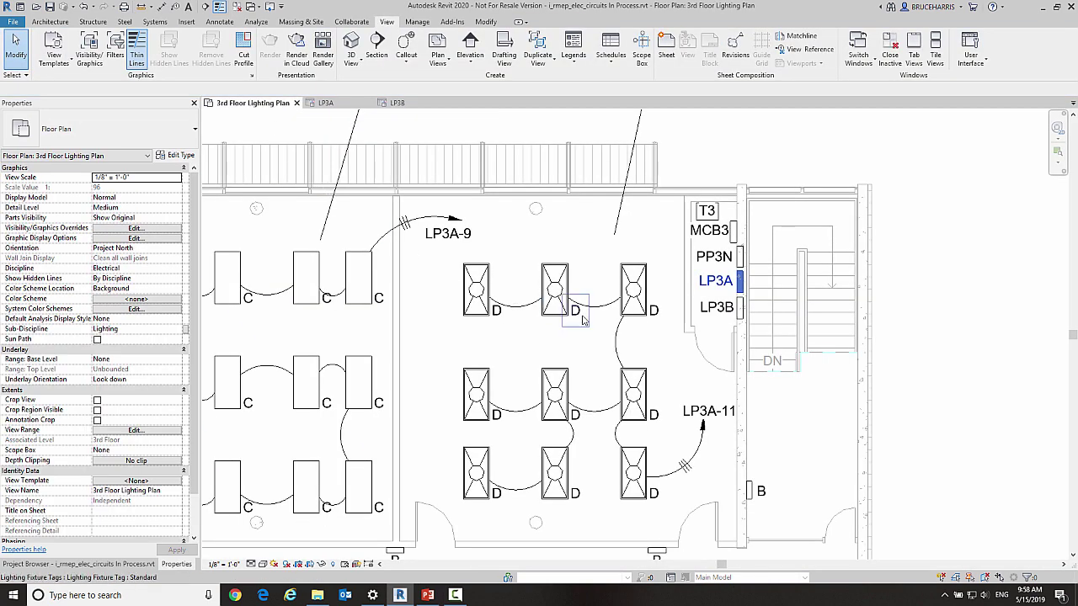
pyautogui.click(742, 320)
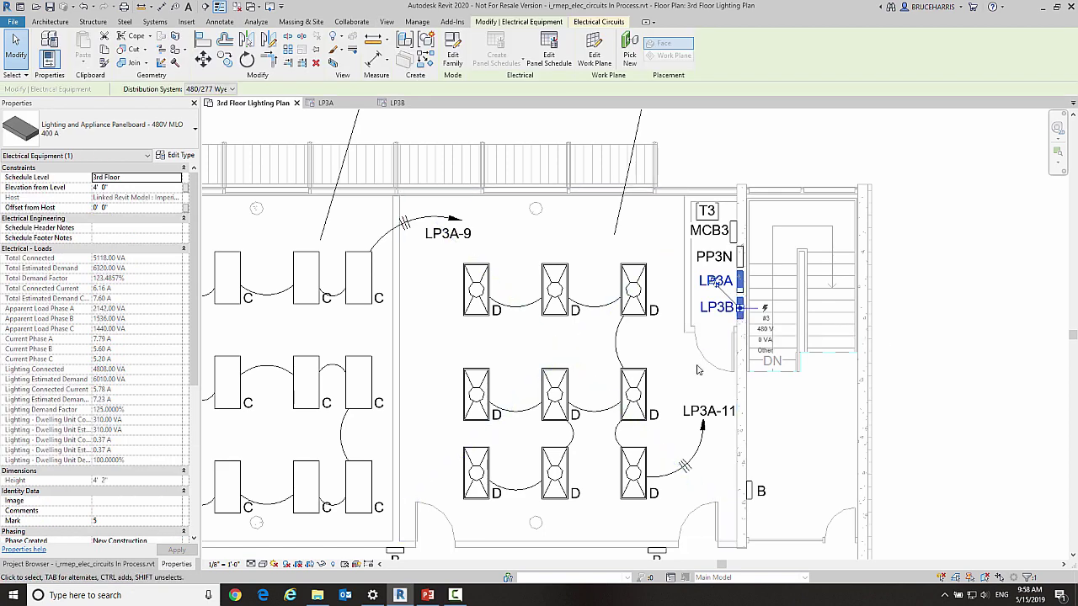
pyautogui.moveTo(194, 271); pyautogui.dragTo(182, 419)
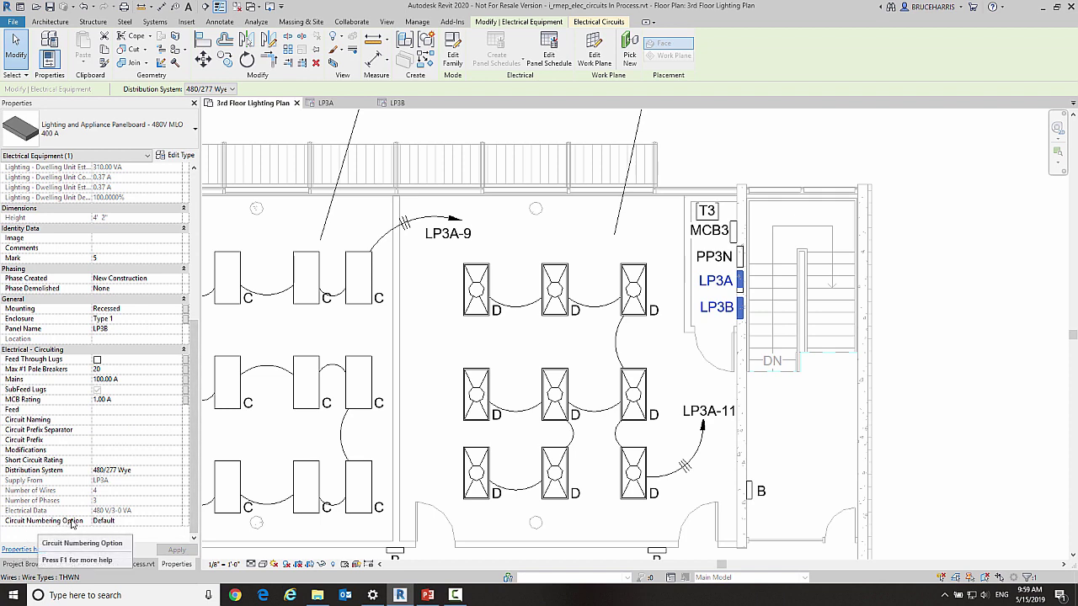
pyautogui.click(177, 523)
pyautogui.click(177, 523)
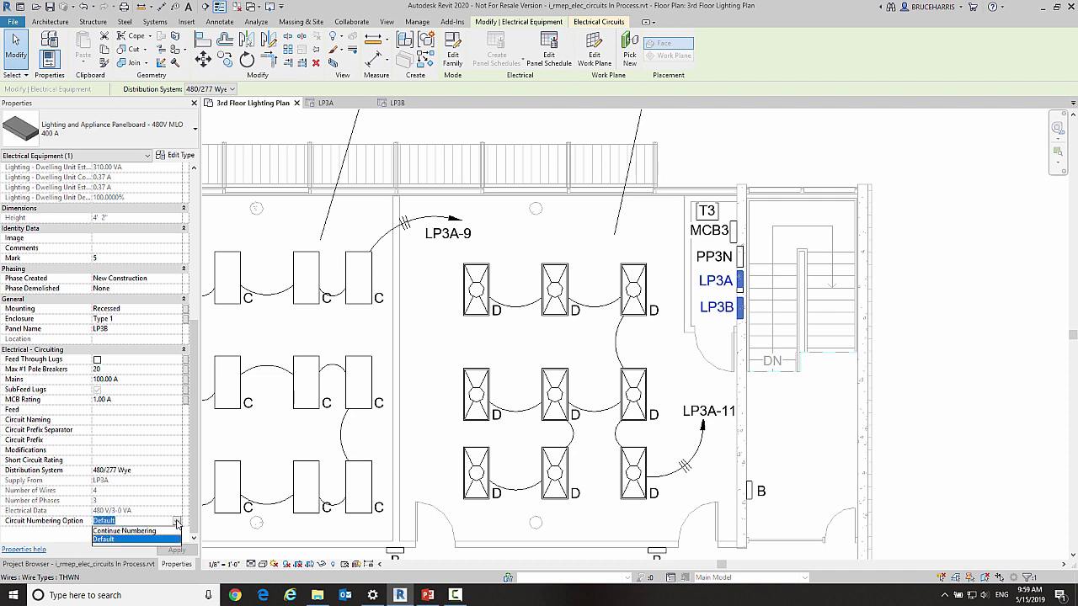
pyautogui.click(139, 533)
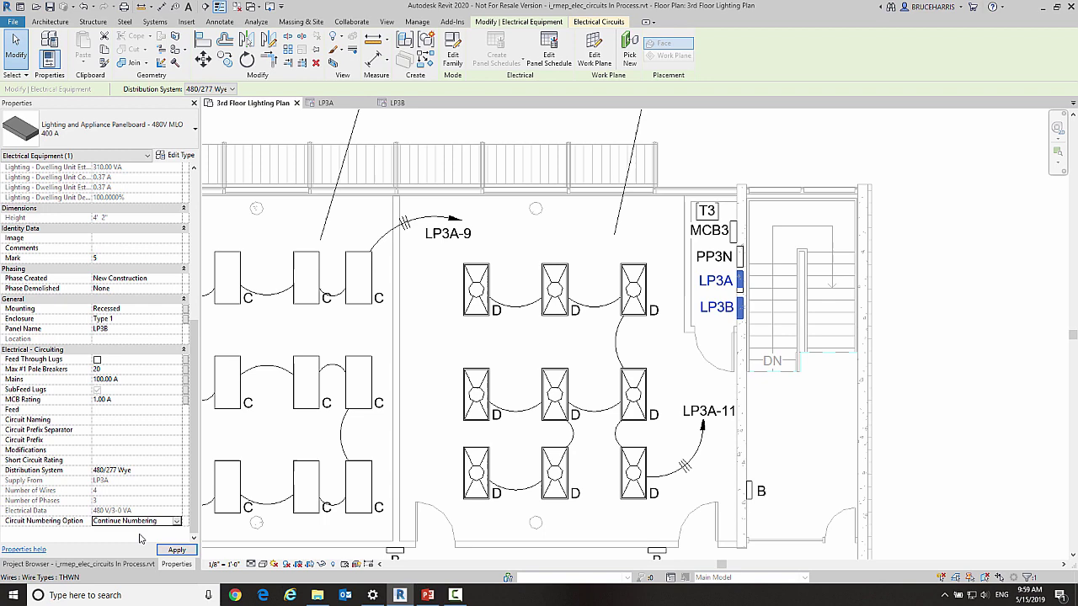
pyautogui.click(397, 103)
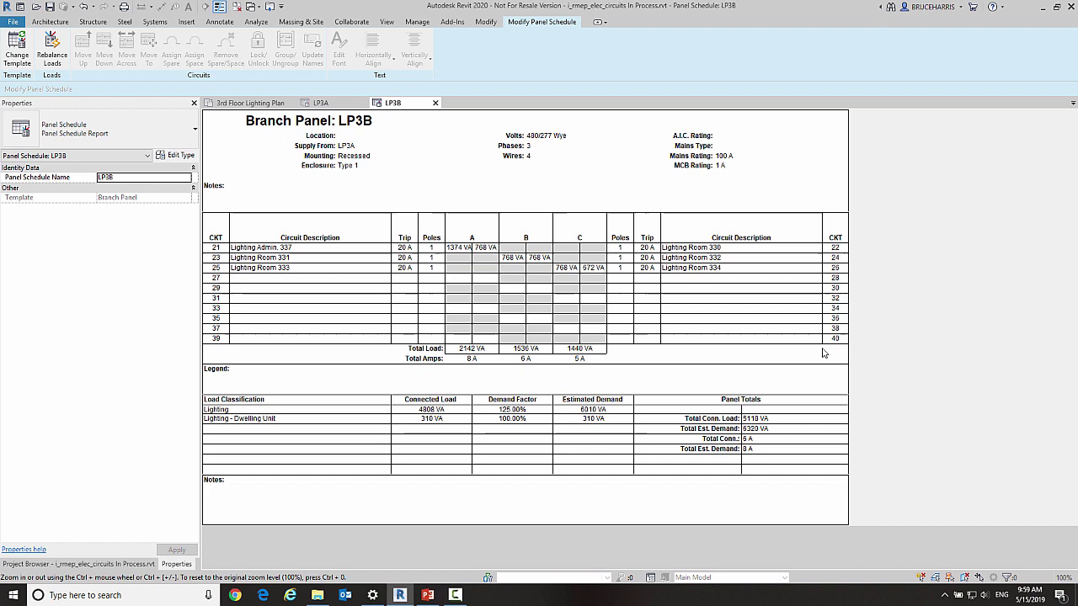
# Open the MCB3 panel schedule from the Project Browser, then return to the 3rd Floor Lighting Plan
pyautogui.click(250, 103)
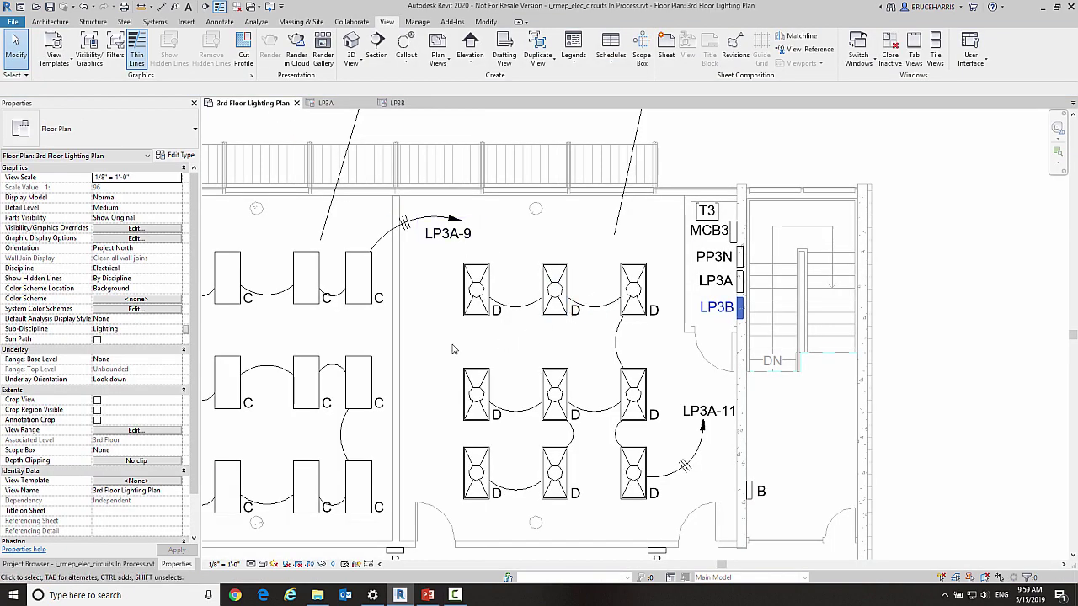
pyautogui.click(734, 236)
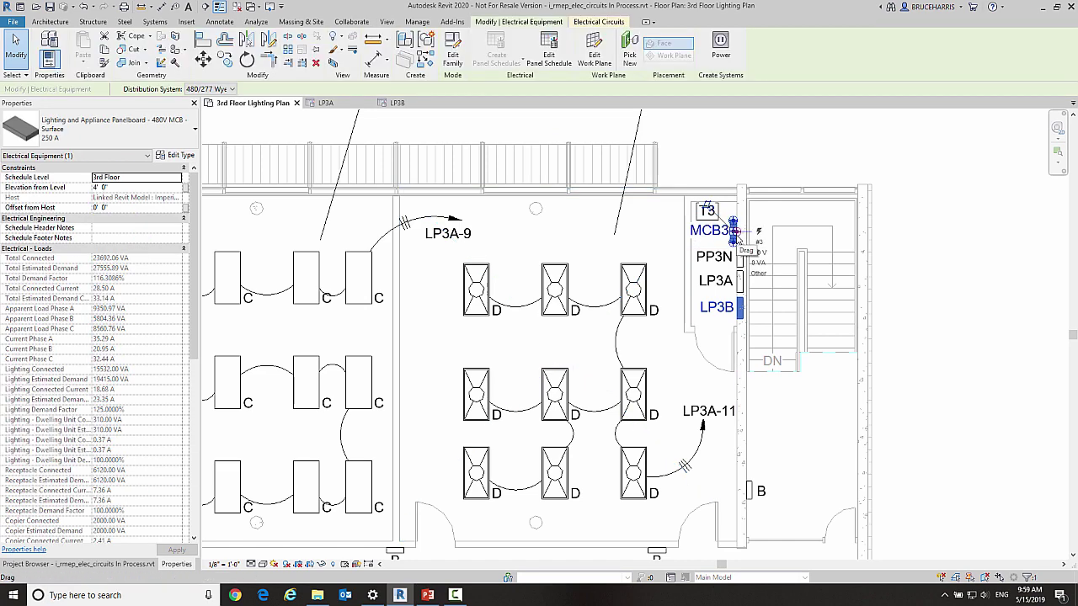
pyautogui.click(122, 564)
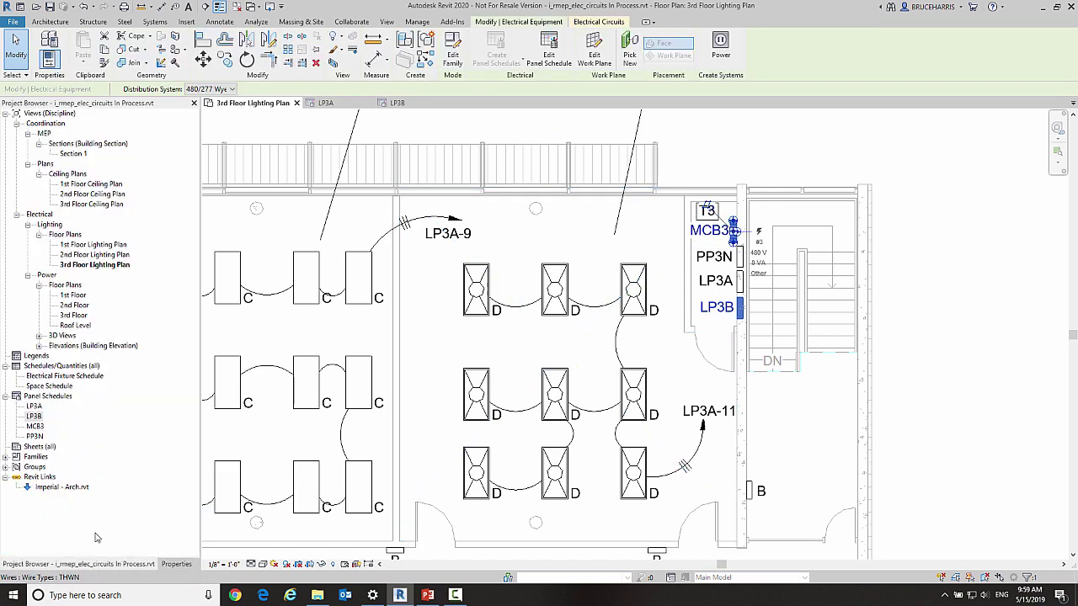
pyautogui.doubleClick(35, 426)
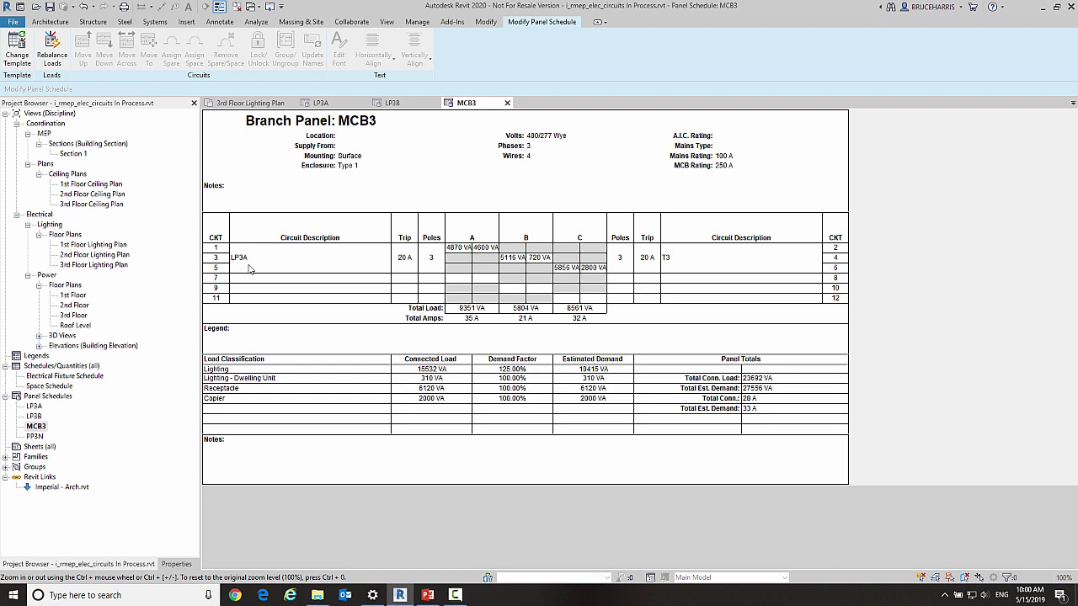
pyautogui.click(238, 103)
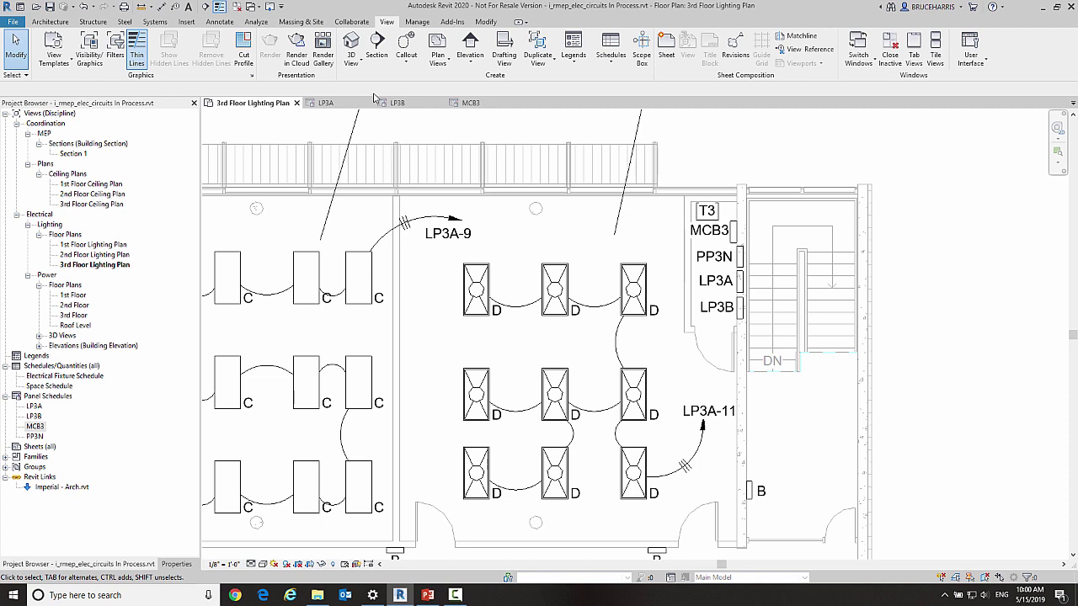
# In Electrical Settings > Wiring, choose Arrow Open 90 Degree as the Home Run Arrow Style
pyautogui.click(416, 21)
pyautogui.click(423, 57)
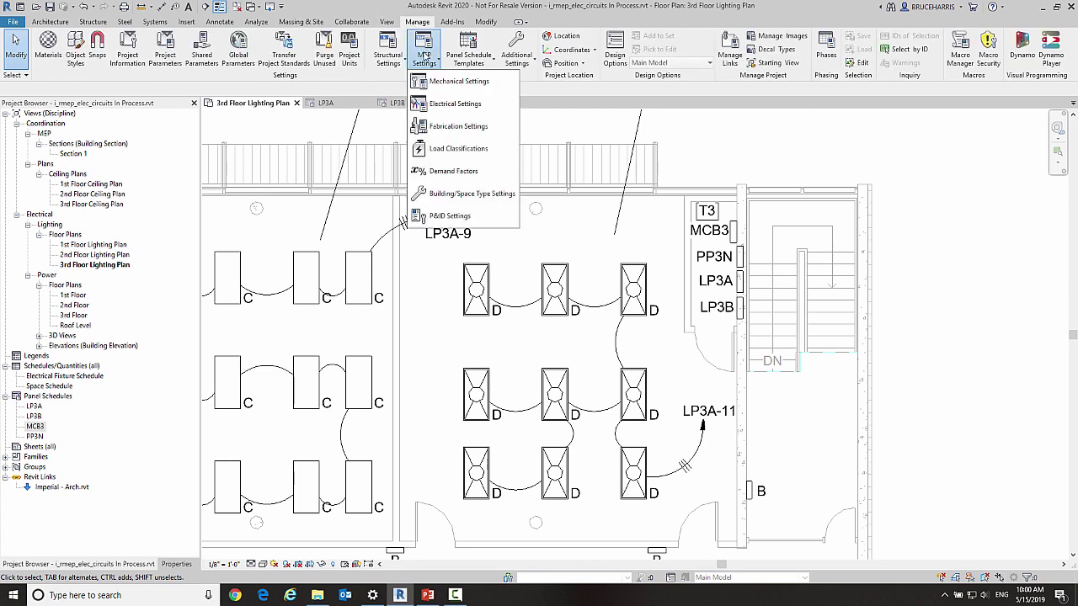
pyautogui.click(442, 104)
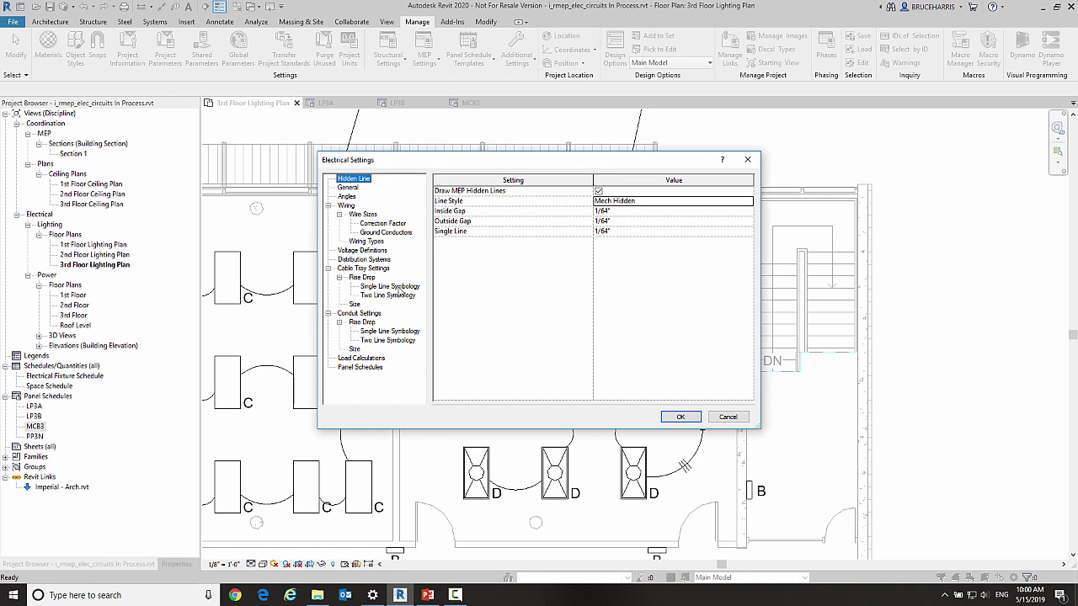
pyautogui.click(345, 207)
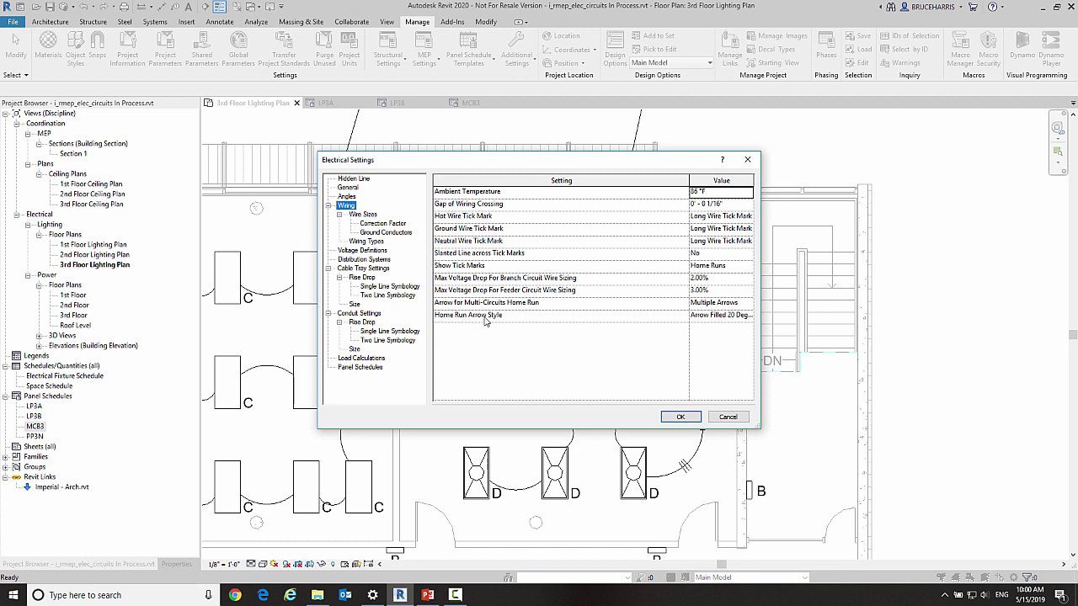
pyautogui.click(749, 318)
pyautogui.click(748, 315)
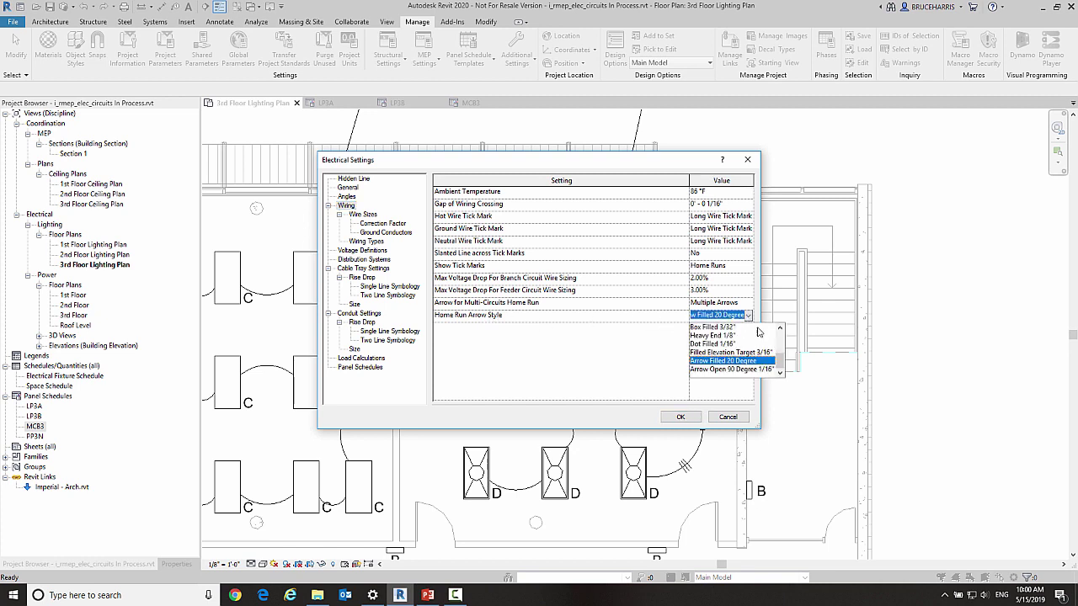
pyautogui.click(714, 370)
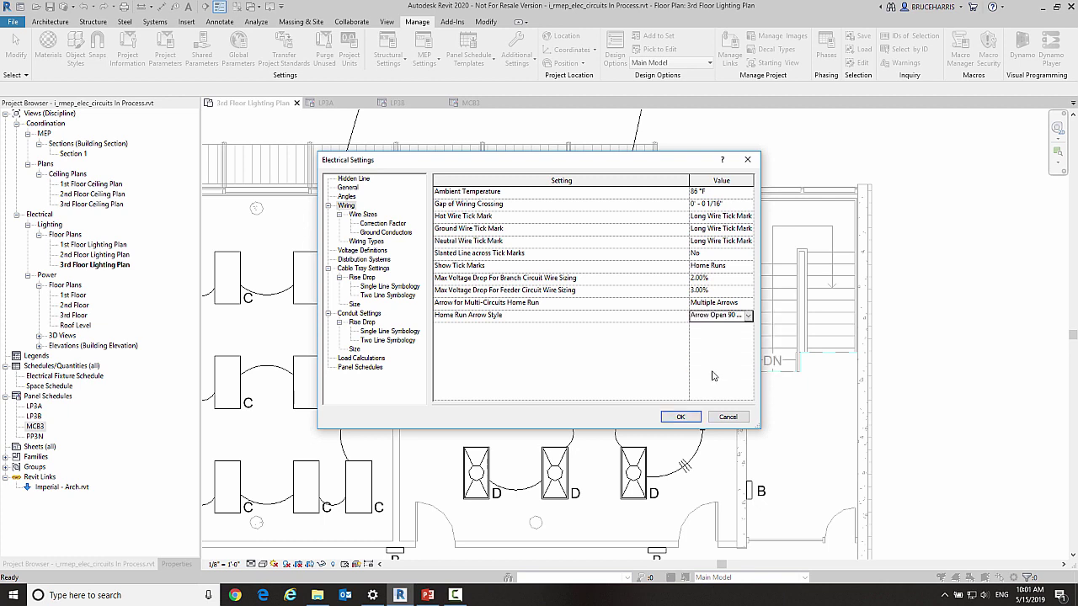
pyautogui.click(682, 417)
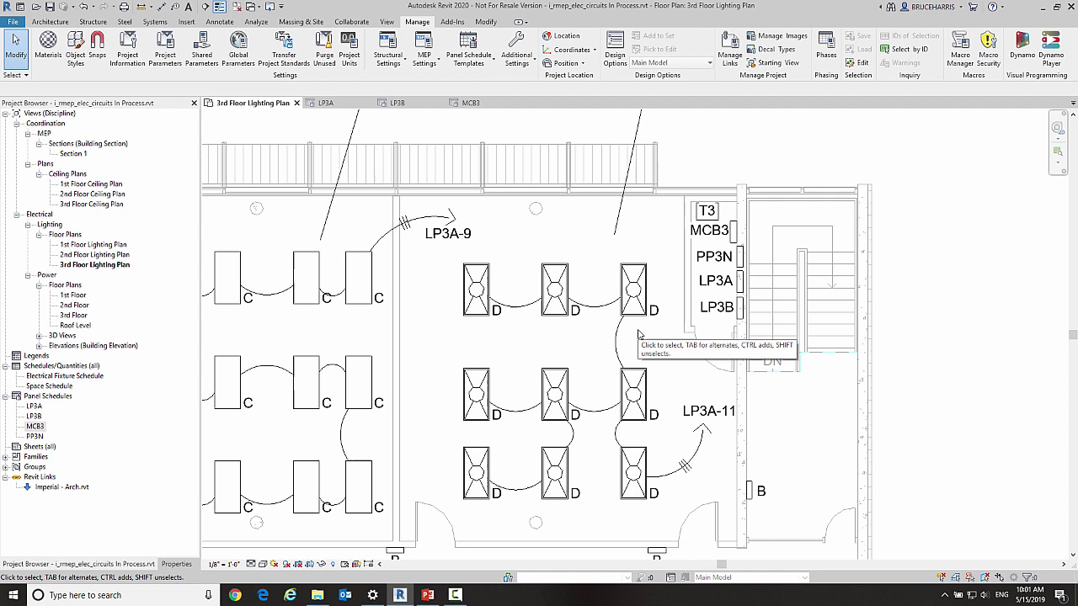
# Change the home-run arrow style to Arrow Filled 20 Degree, keeping Multiple Arrows for multi-circuits
pyautogui.click(427, 61)
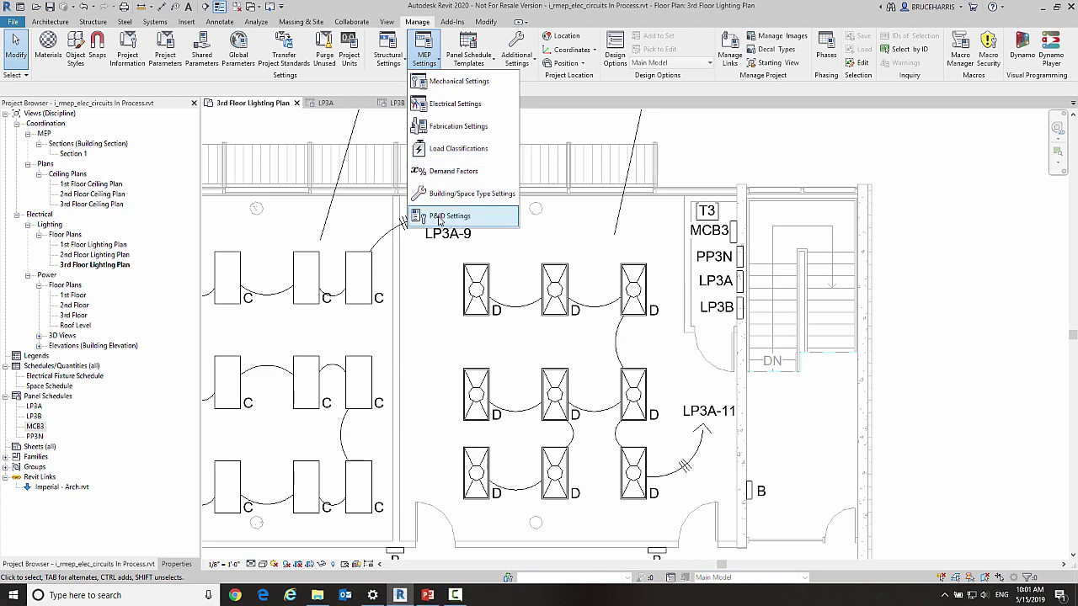
pyautogui.click(446, 104)
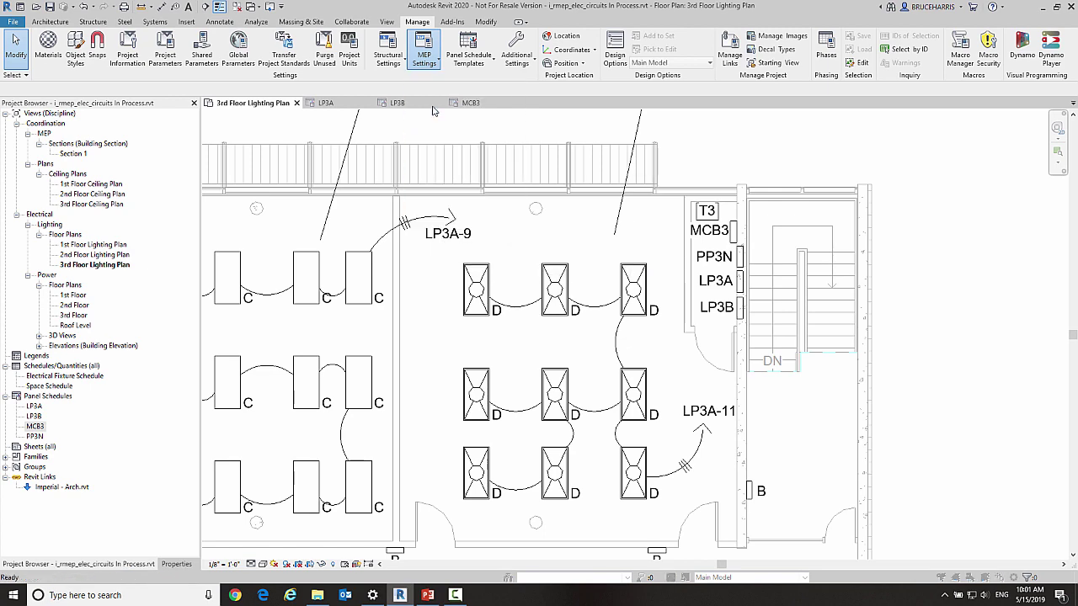
pyautogui.click(709, 320)
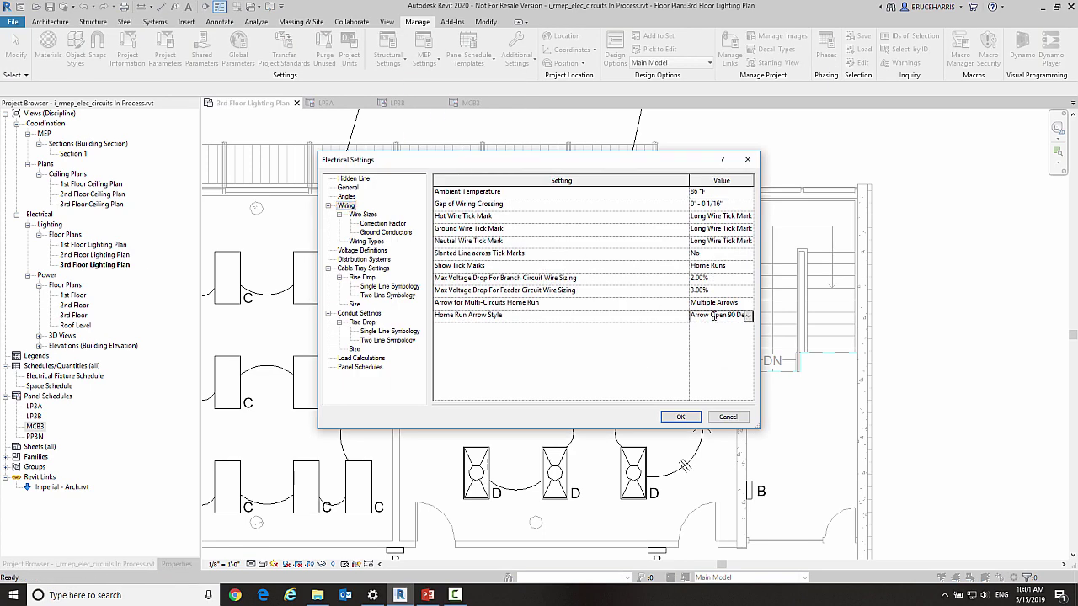
pyautogui.click(746, 315)
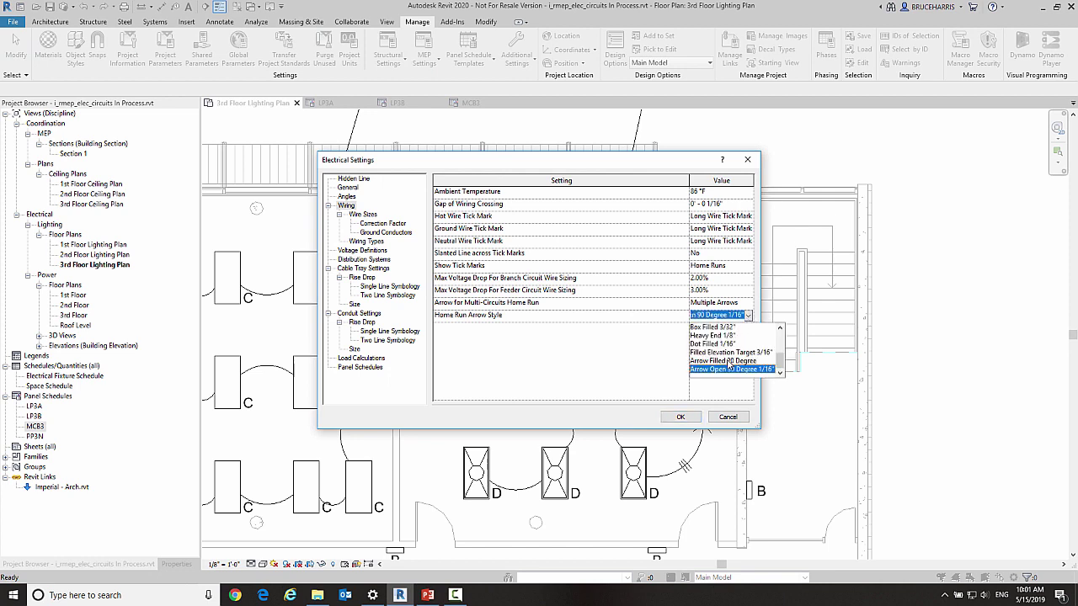
pyautogui.click(728, 361)
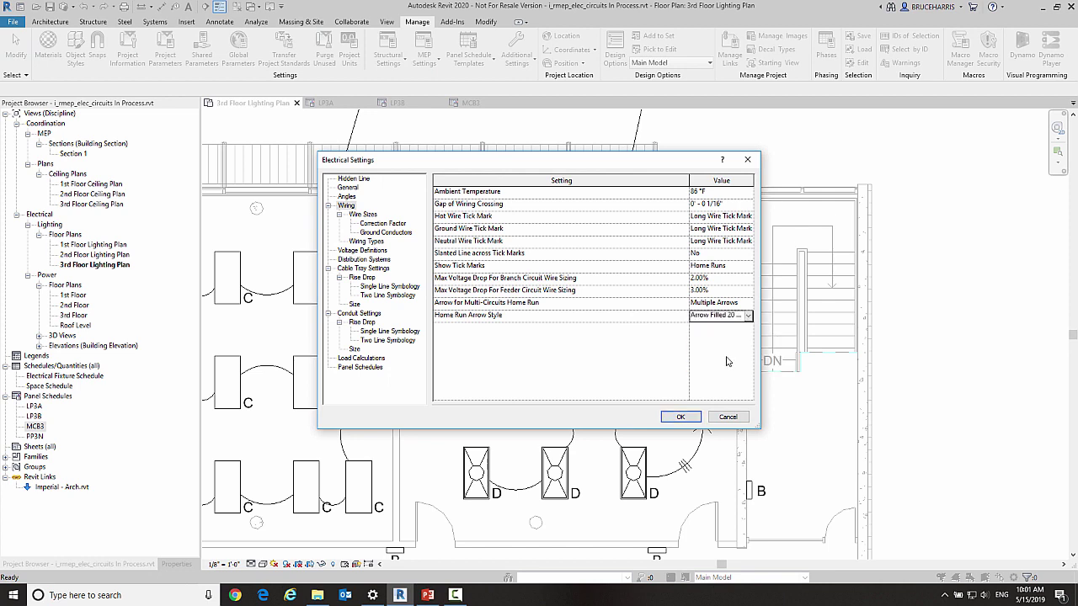
pyautogui.click(748, 307)
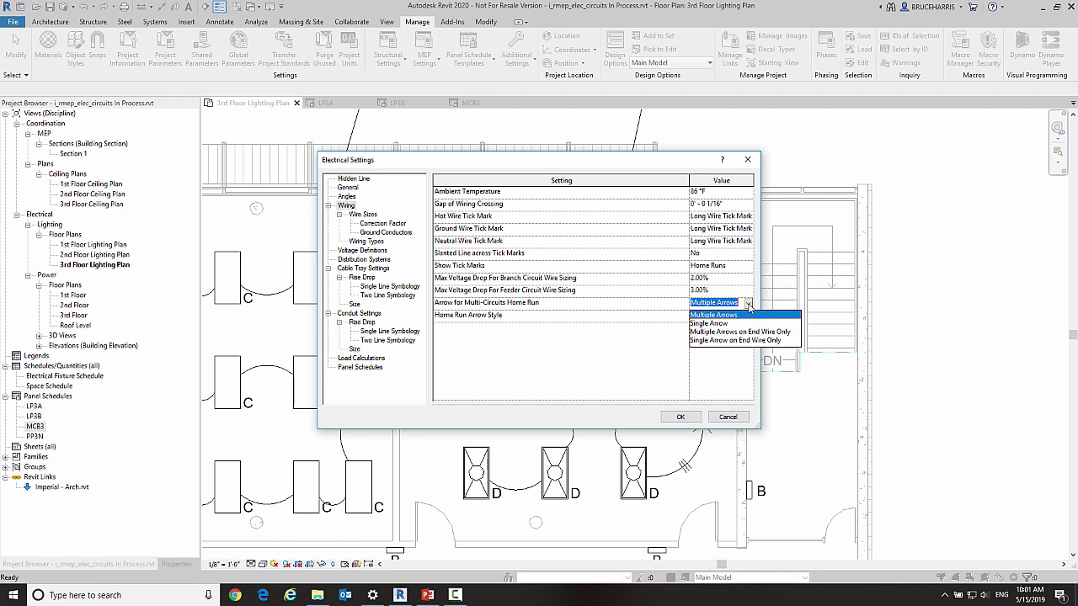
pyautogui.click(737, 316)
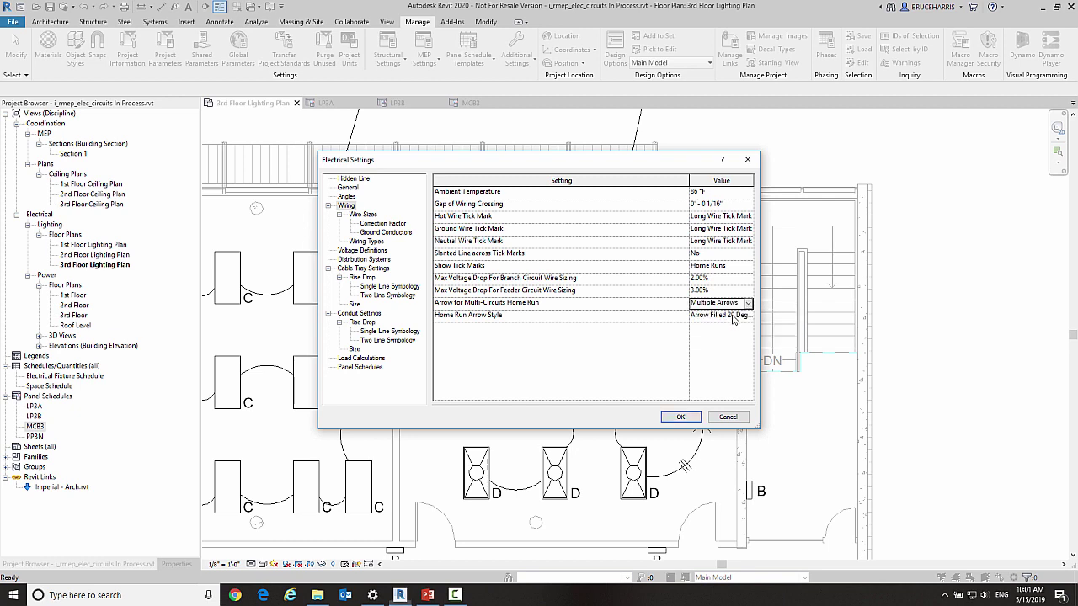
pyautogui.click(681, 416)
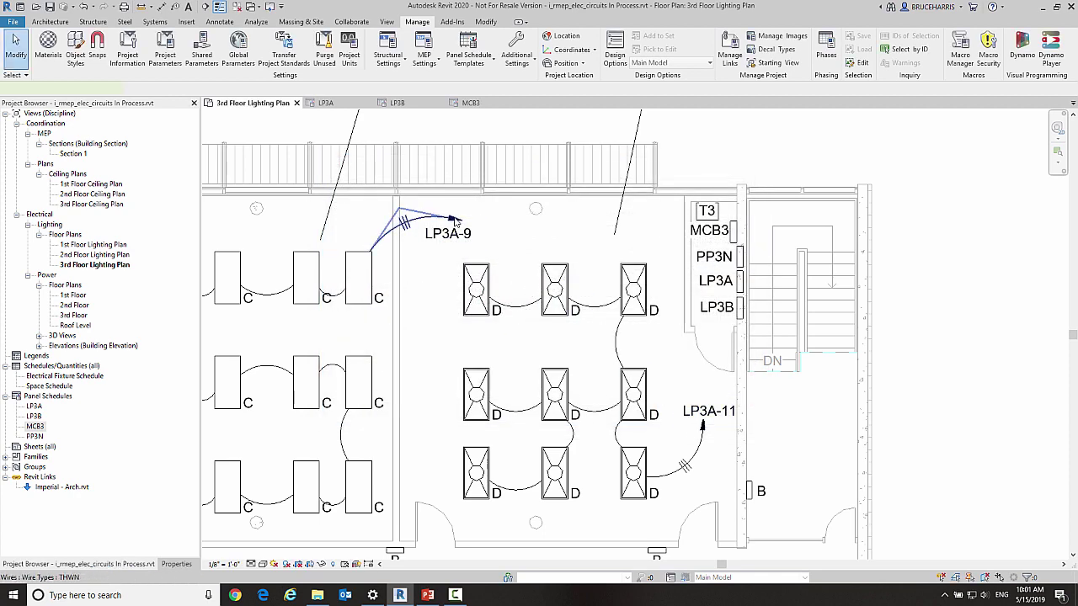
# Drag the LP3A-9 wire end onto the first D fixture and move its tag left of it
pyautogui.click(448, 220)
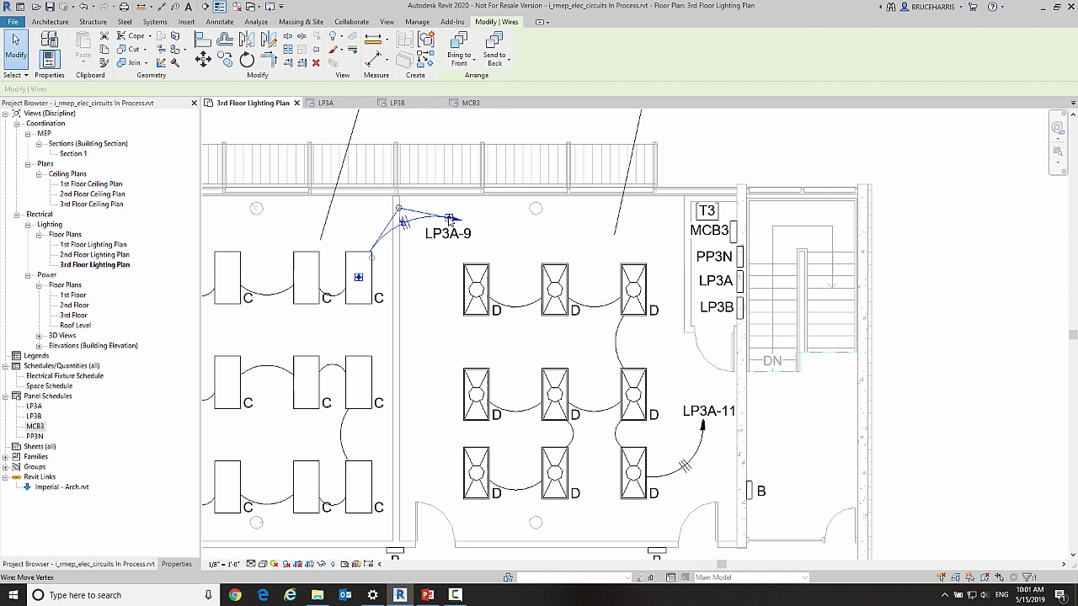
pyautogui.moveTo(450, 219); pyautogui.dragTo(477, 291)
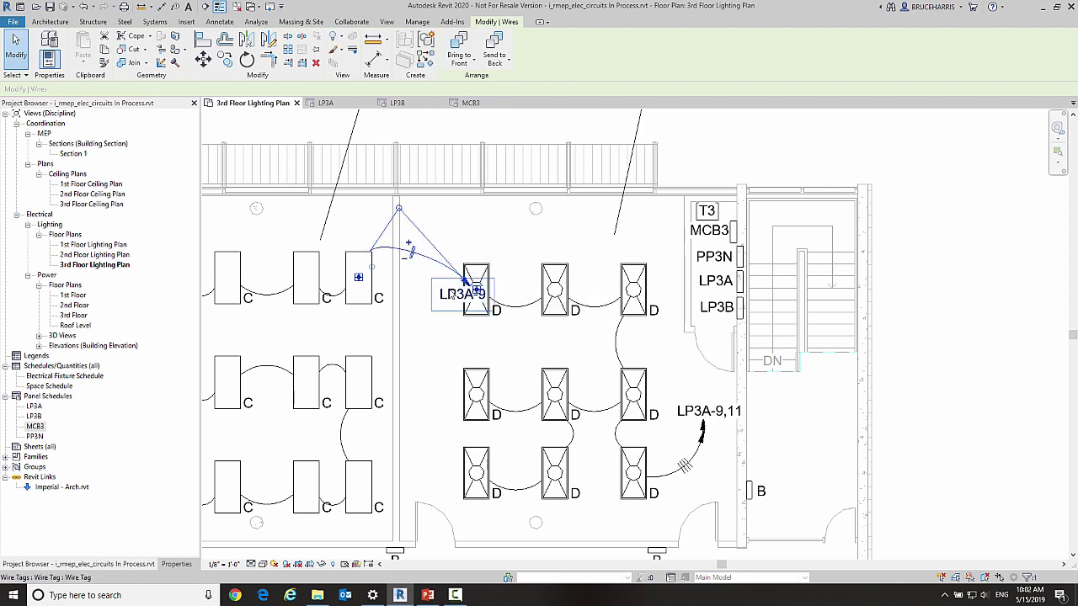
pyautogui.click(461, 305)
pyautogui.moveTo(464, 307); pyautogui.dragTo(428, 290)
pyautogui.click(451, 330)
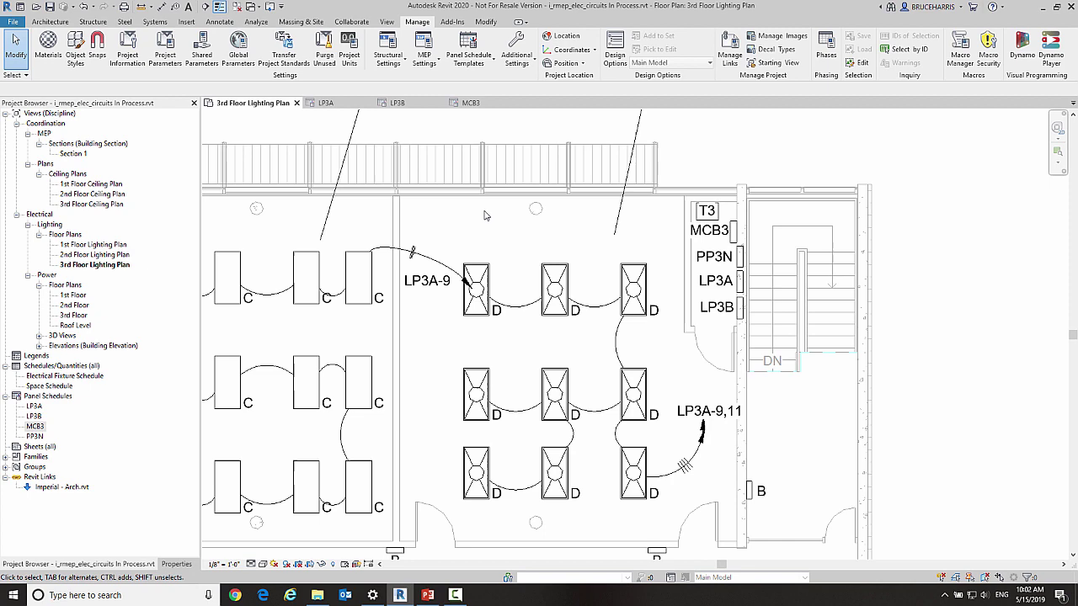
# Set Arrow for Multi-Circuits Home Run to Multiple Arrows on End Wire Only in Electrical Settings
pyautogui.click(424, 49)
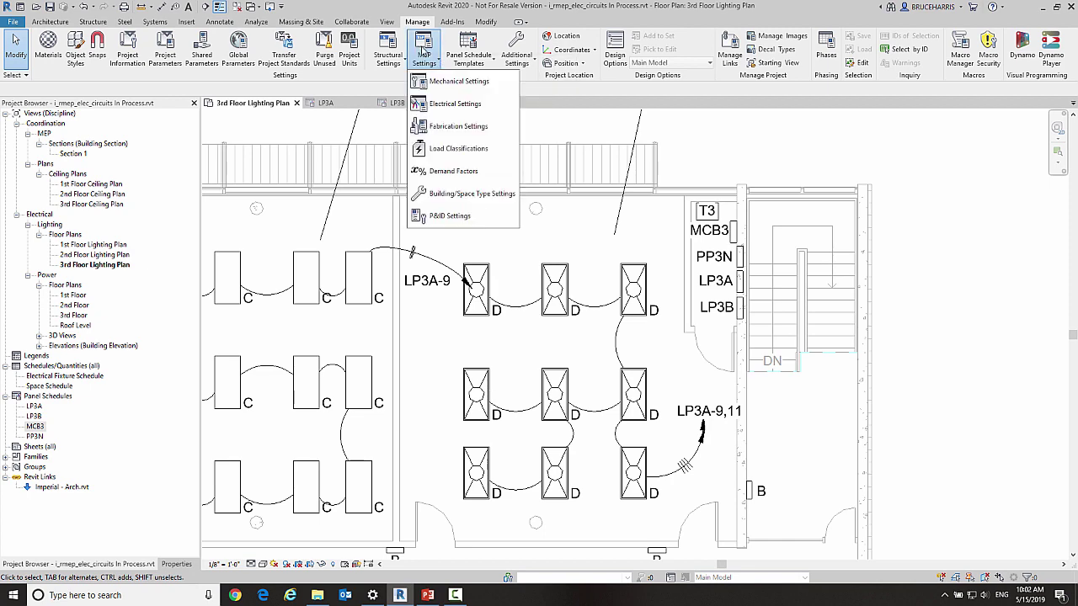
pyautogui.click(433, 104)
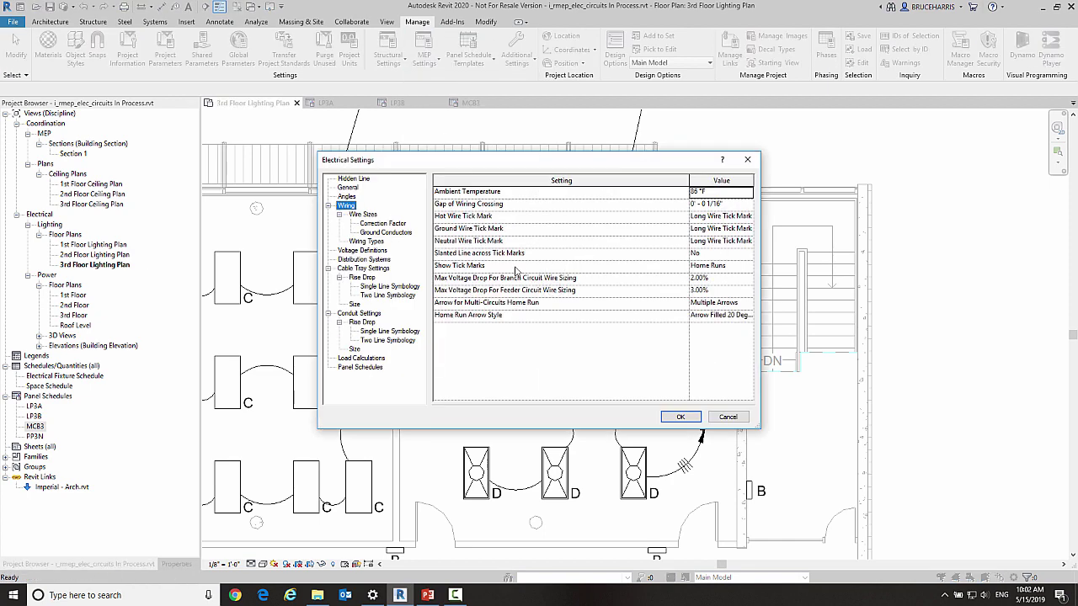
pyautogui.click(748, 303)
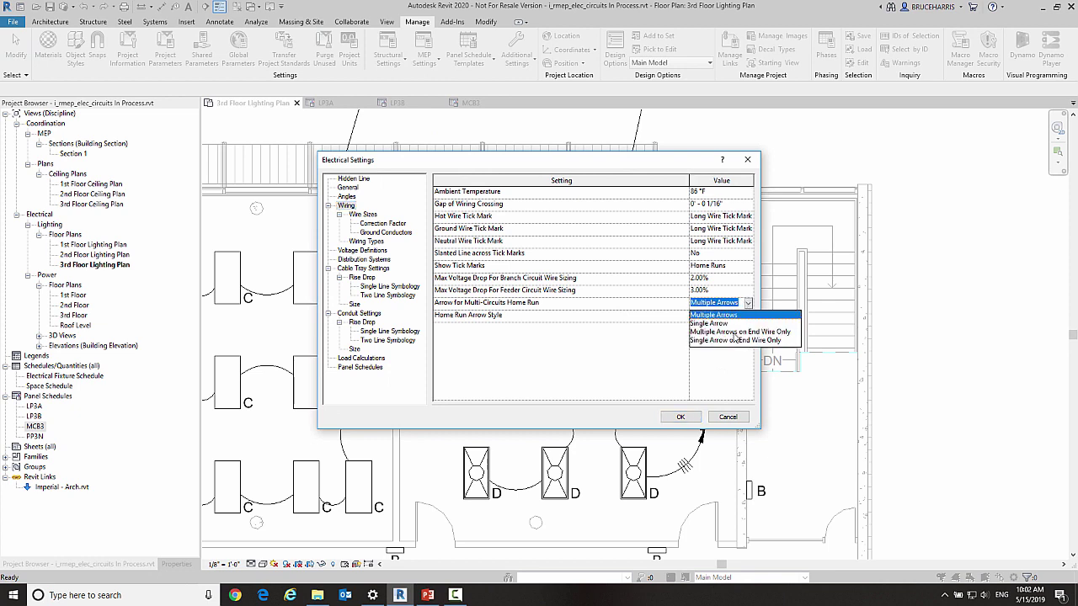
pyautogui.click(735, 333)
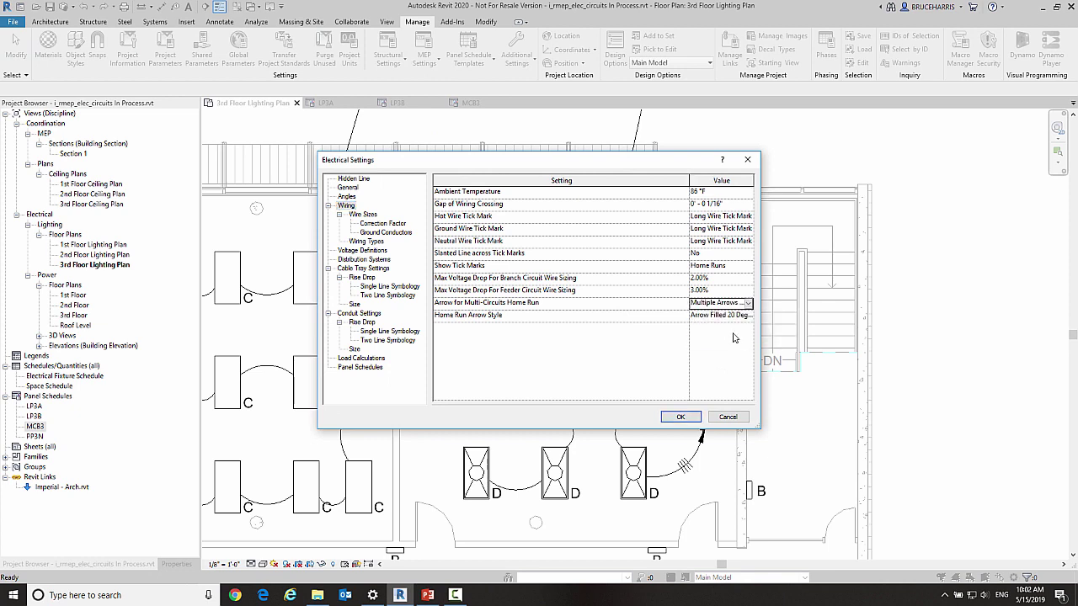
pyautogui.click(680, 416)
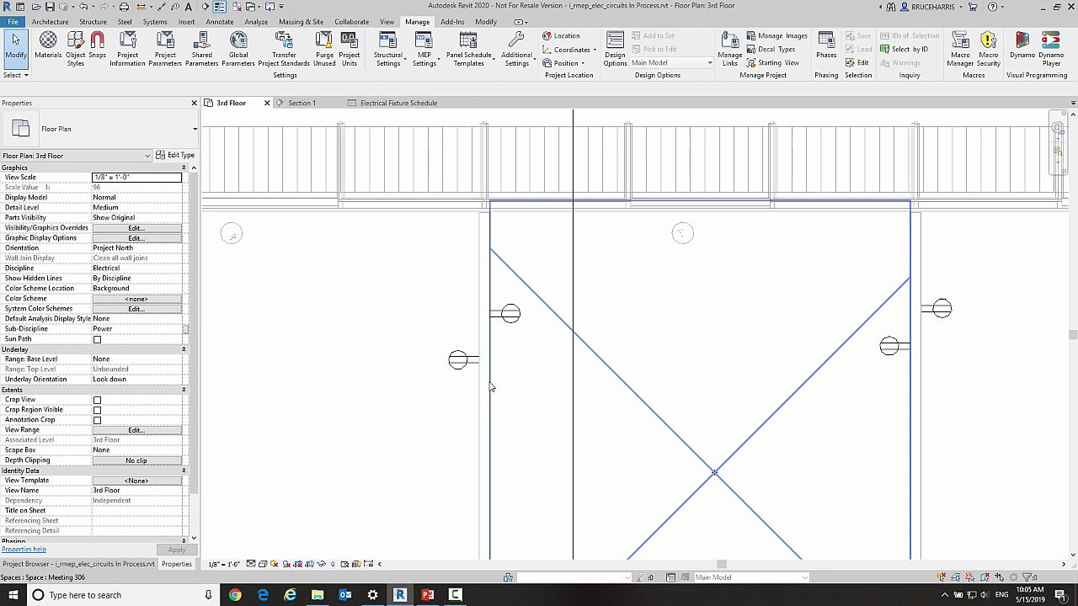
# Inspect a duplex receptacle's Elevation from Level, then view the Electrical Fixture Schedule
pyautogui.click(511, 325)
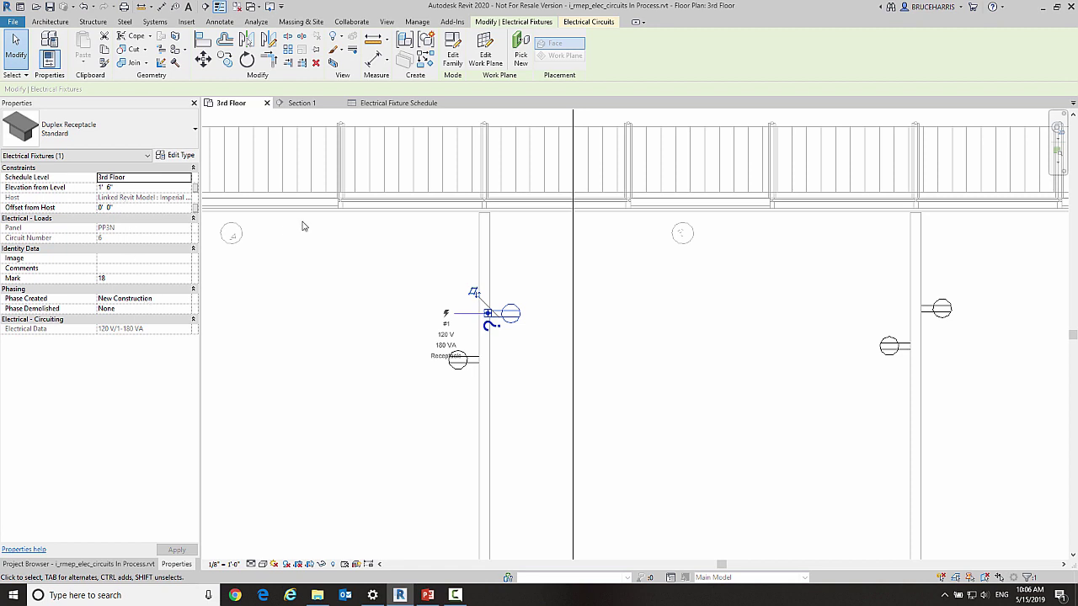
pyautogui.click(380, 104)
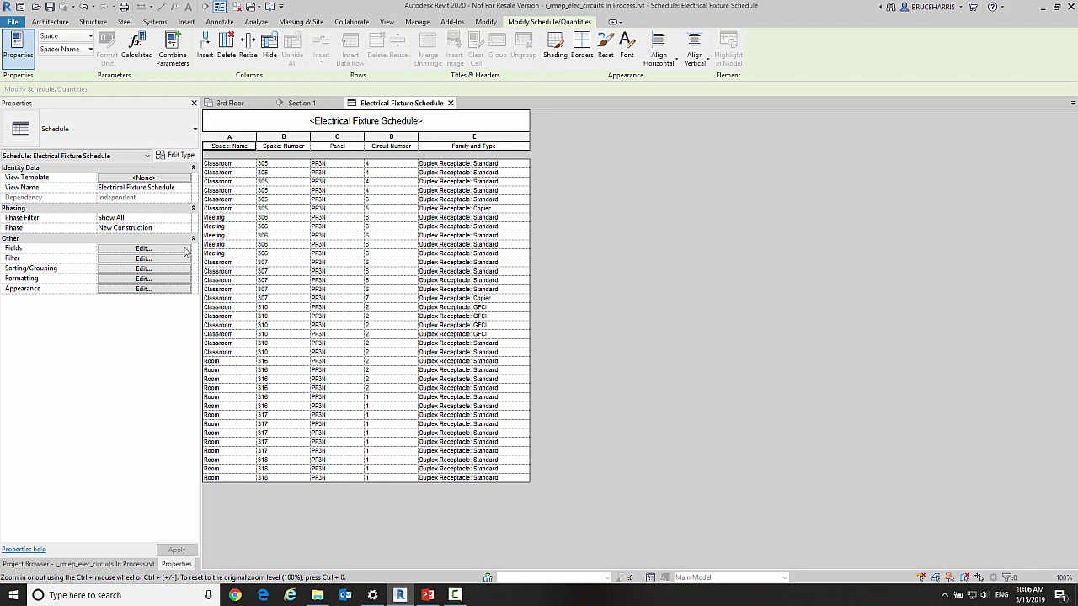
# Add Elevation from Level as a new column in the Electrical Fixture Schedule's fields
pyautogui.click(143, 250)
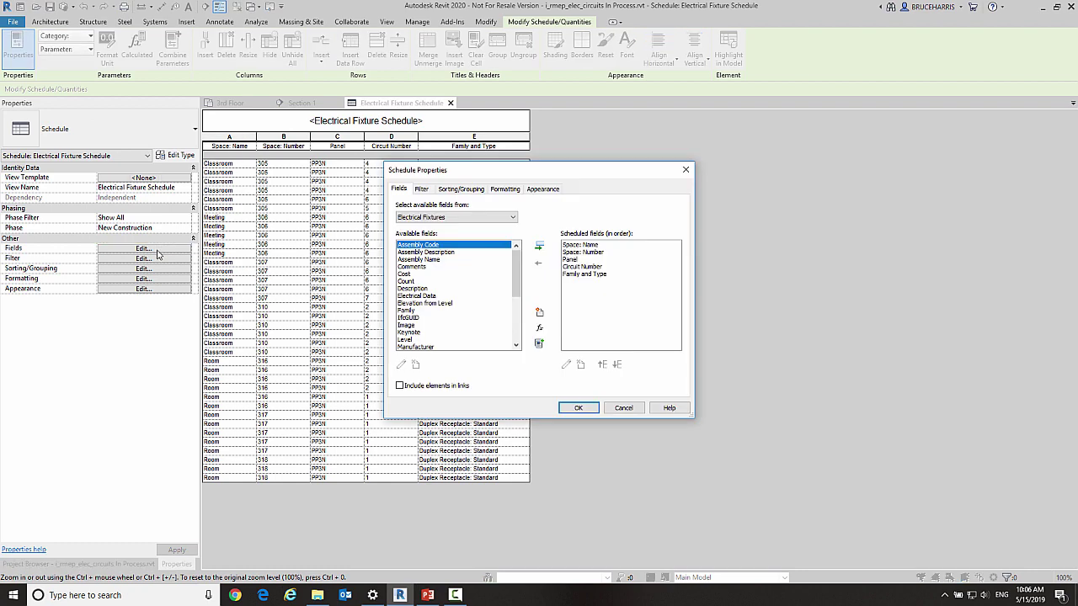
pyautogui.click(424, 304)
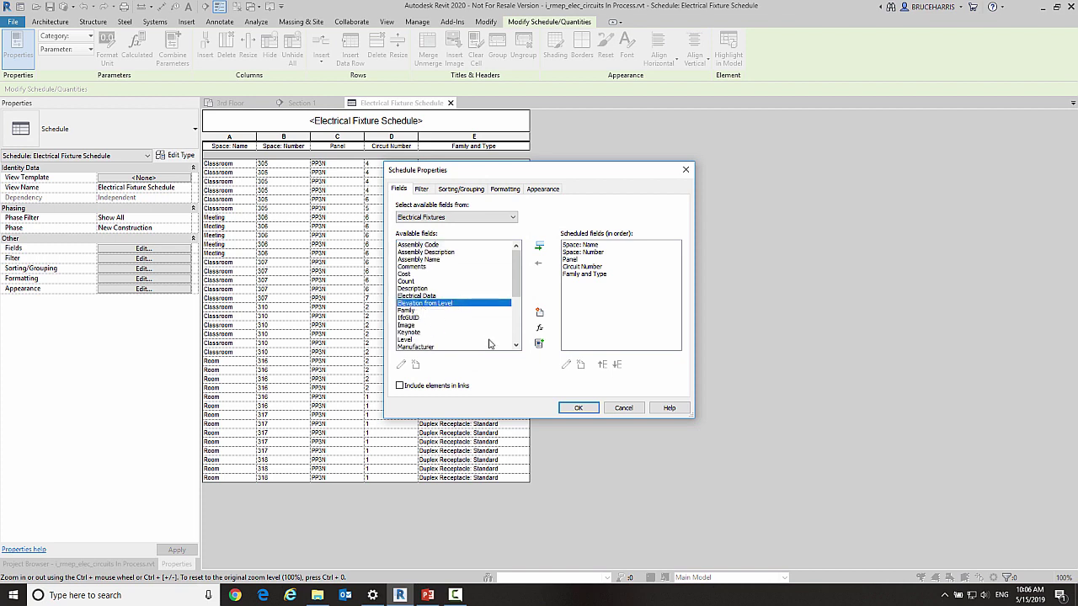
pyautogui.click(540, 248)
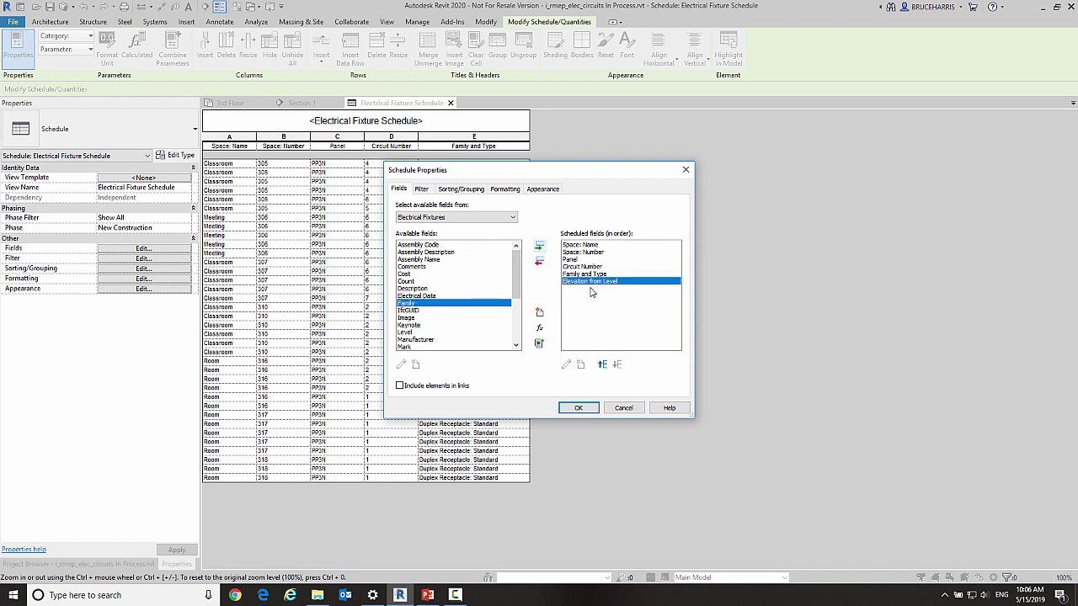
pyautogui.click(577, 408)
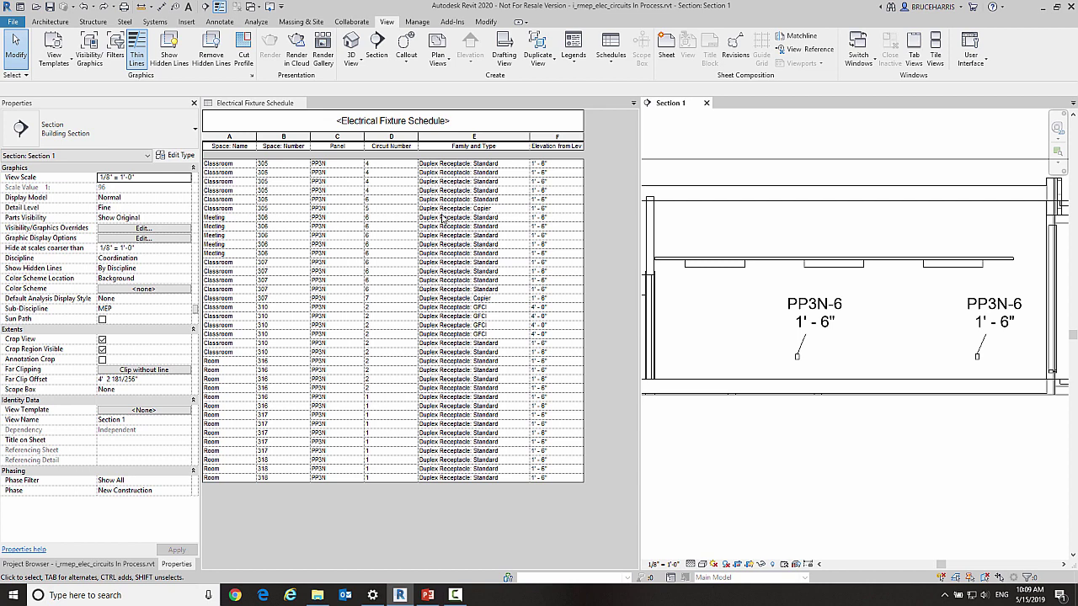
# Set the first Meeting row's elevation to 4' - 0" in the schedule
pyautogui.click(552, 218)
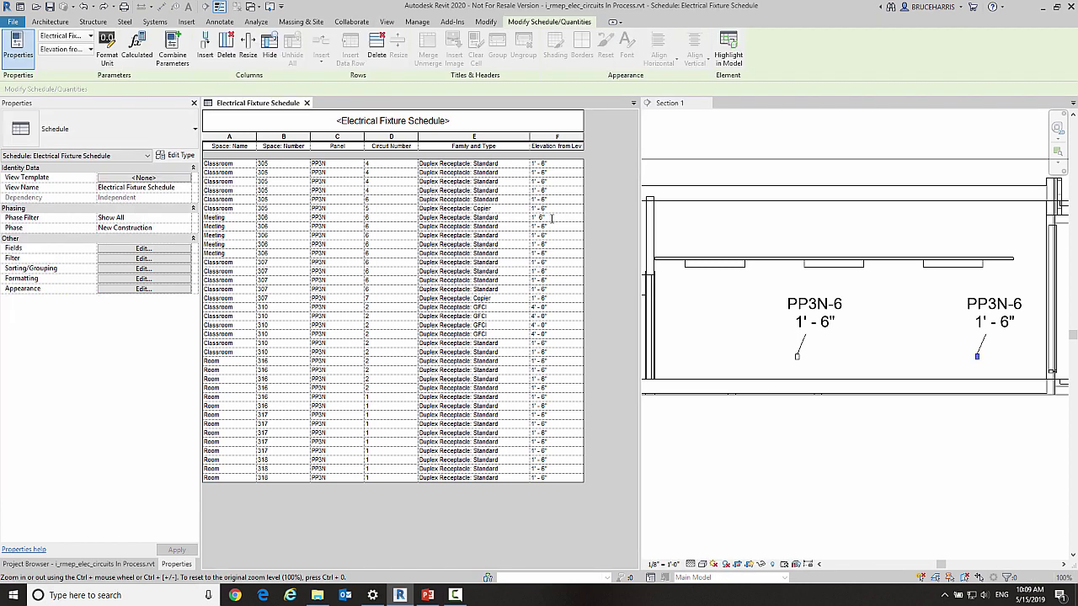
pyautogui.moveTo(553, 218); pyautogui.dragTo(528, 220)
pyautogui.write('4')
pyautogui.press('Return')
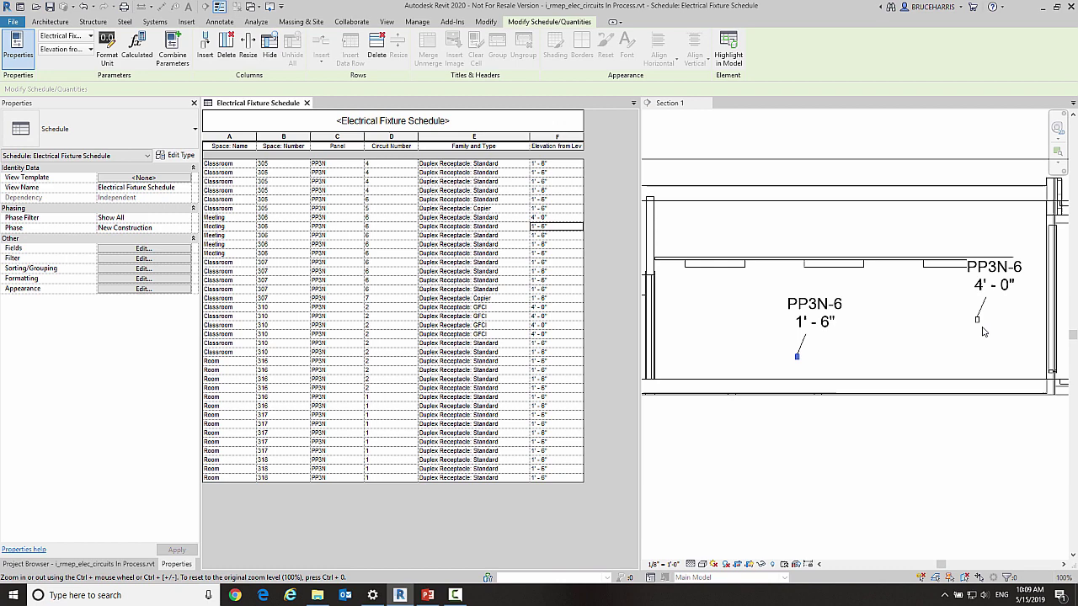
# Edit the right PP3N-6 tag in Section 1 to set Elevation from Level to 2' - 0"
pyautogui.click(1013, 292)
pyautogui.click(1007, 293)
pyautogui.click(1008, 294)
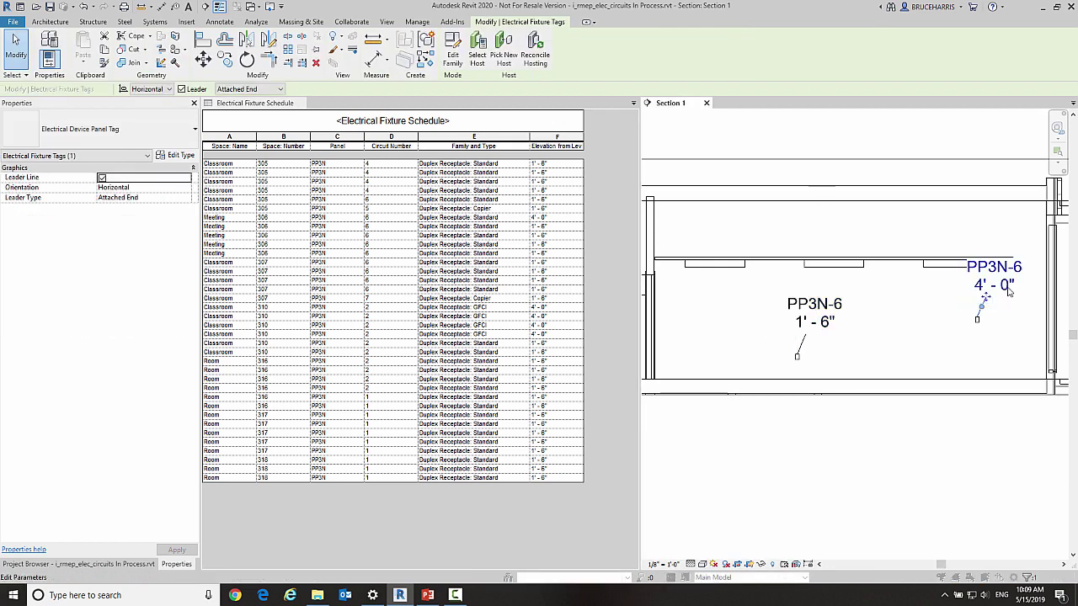
pyautogui.click(587, 261)
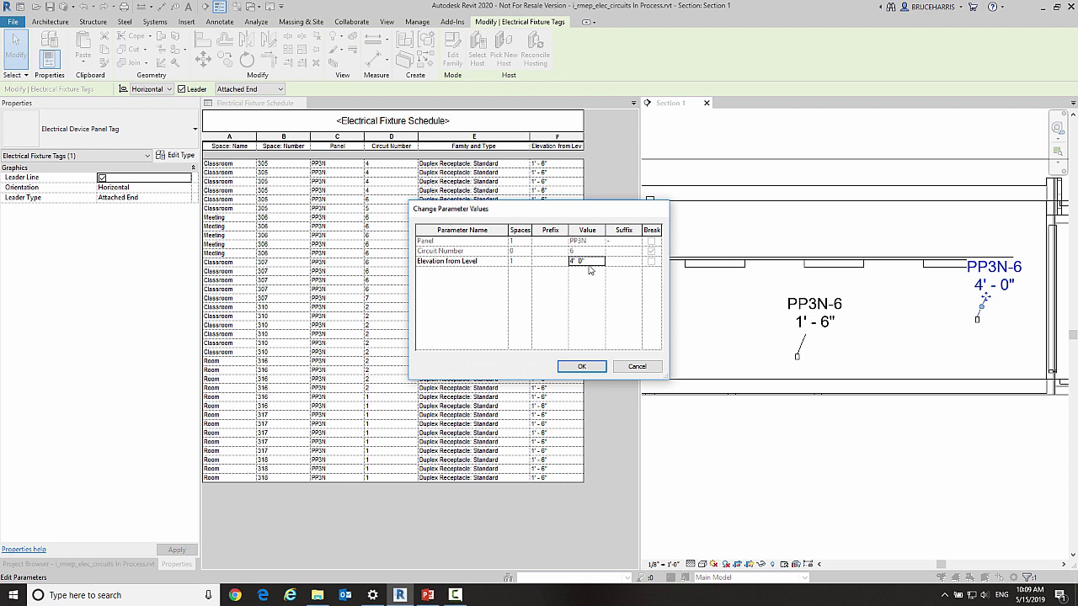
pyautogui.moveTo(593, 261); pyautogui.dragTo(568, 264)
pyautogui.write('2')
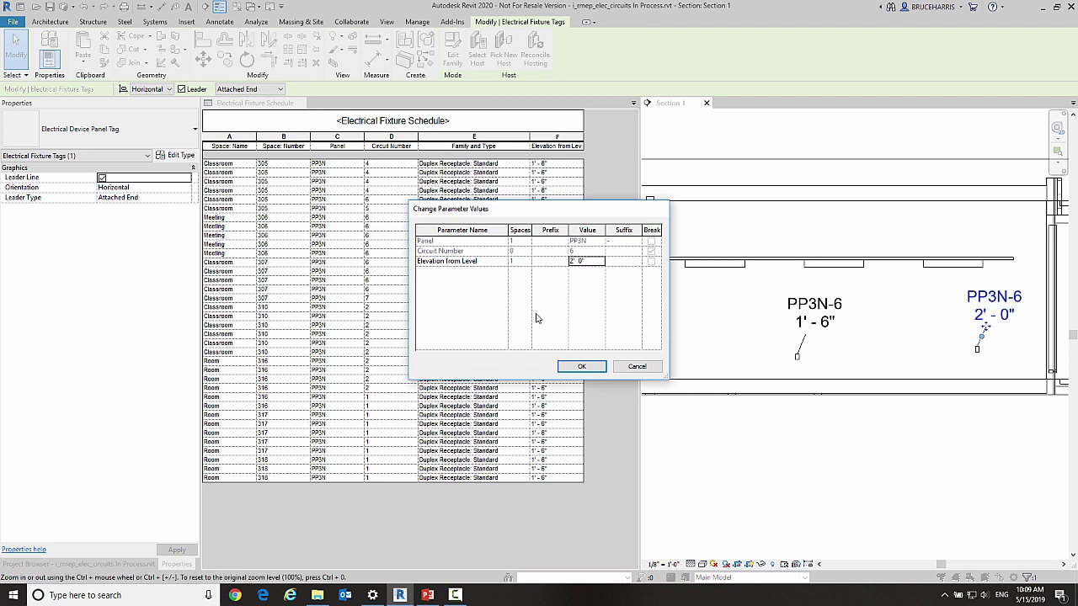
pyautogui.click(581, 368)
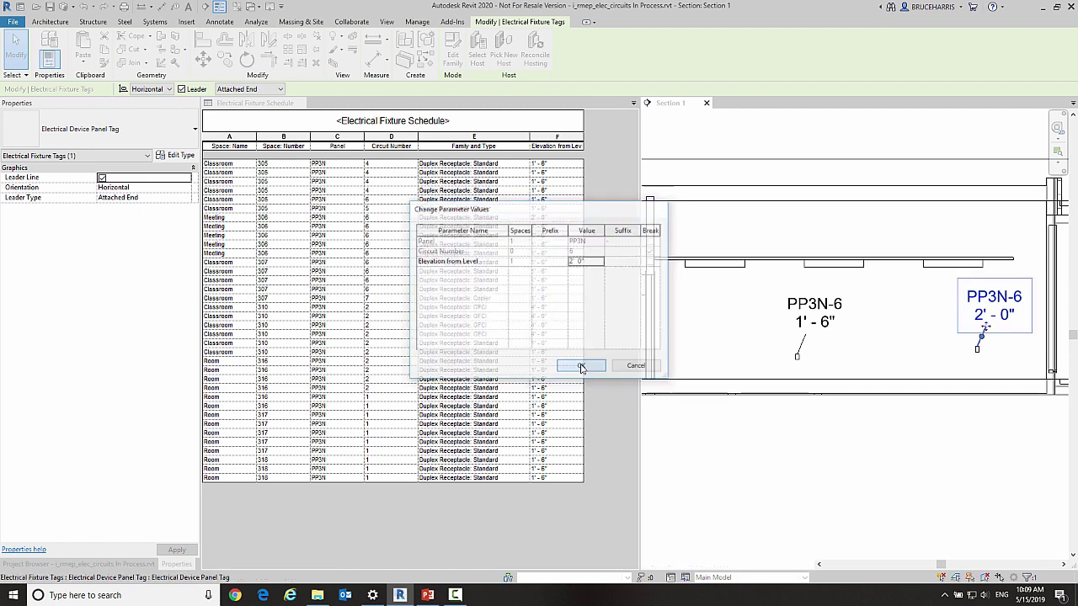
pyautogui.click(871, 355)
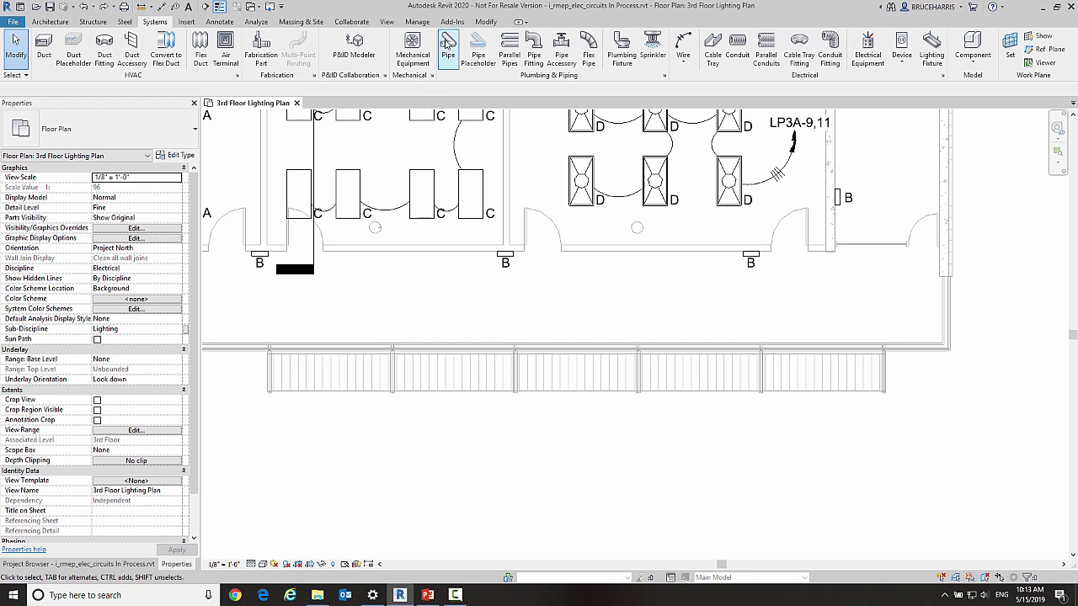
# Start the Pipe tool with vertical justification set to Top
pyautogui.click(447, 43)
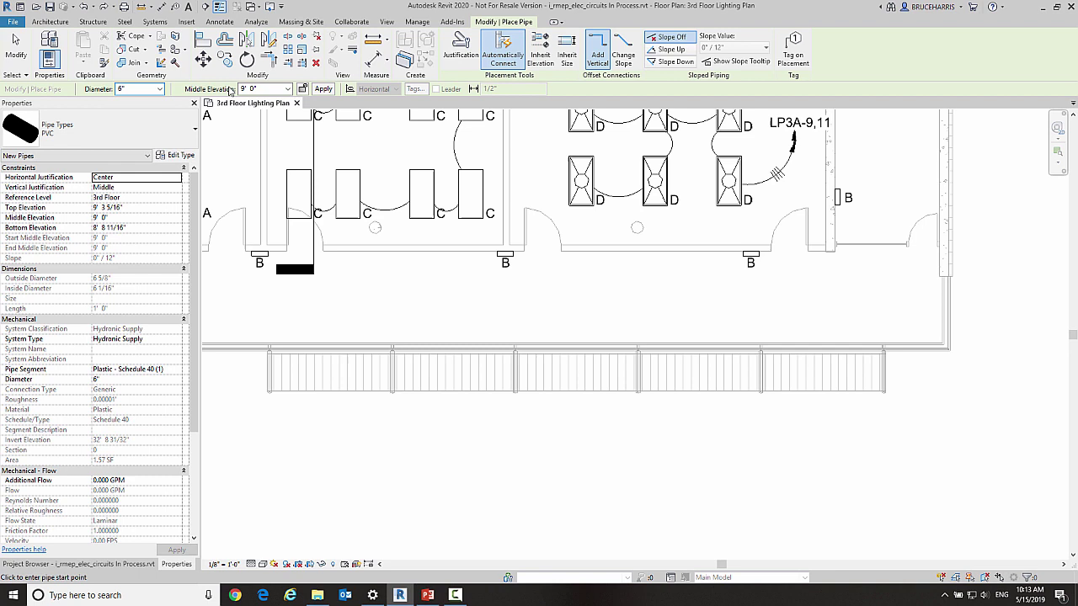
pyautogui.click(156, 188)
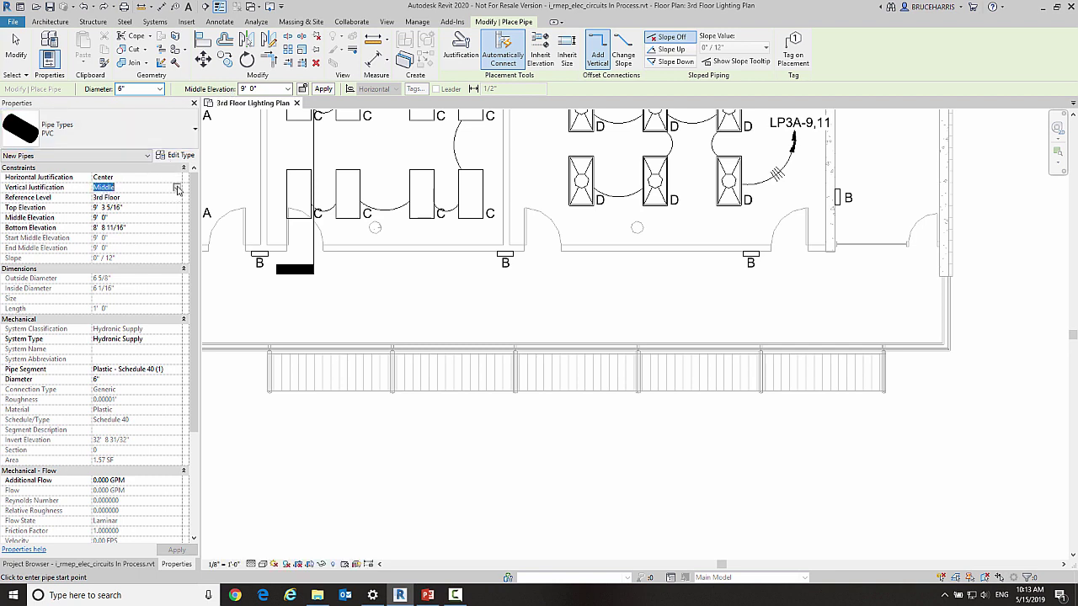
pyautogui.click(177, 187)
pyautogui.click(105, 197)
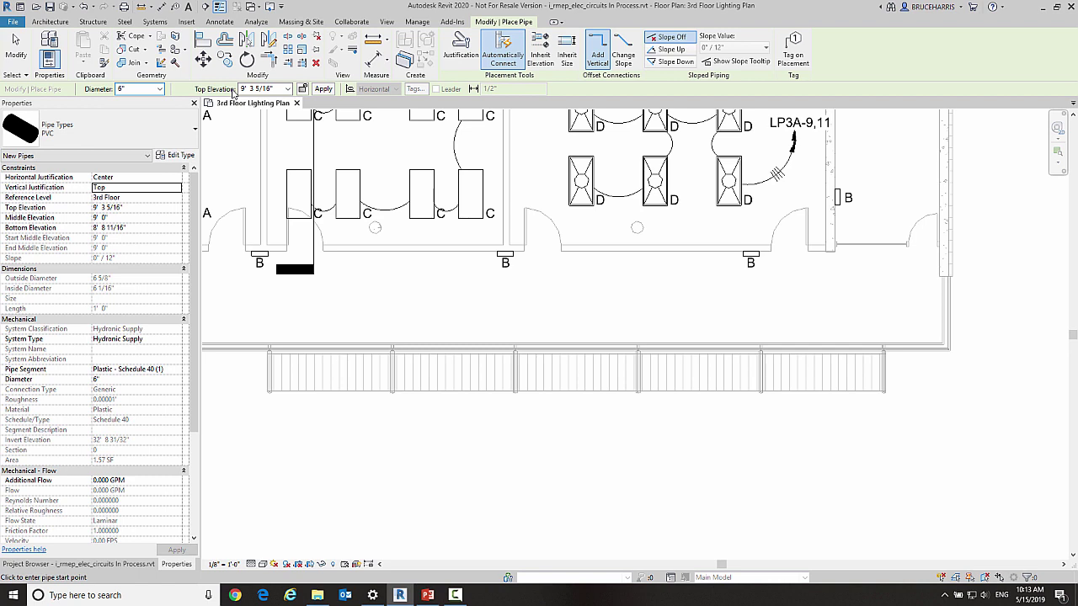
# Draw an 11' - 6" horizontal pipe below the B fixtures, then select it
pyautogui.click(399, 294)
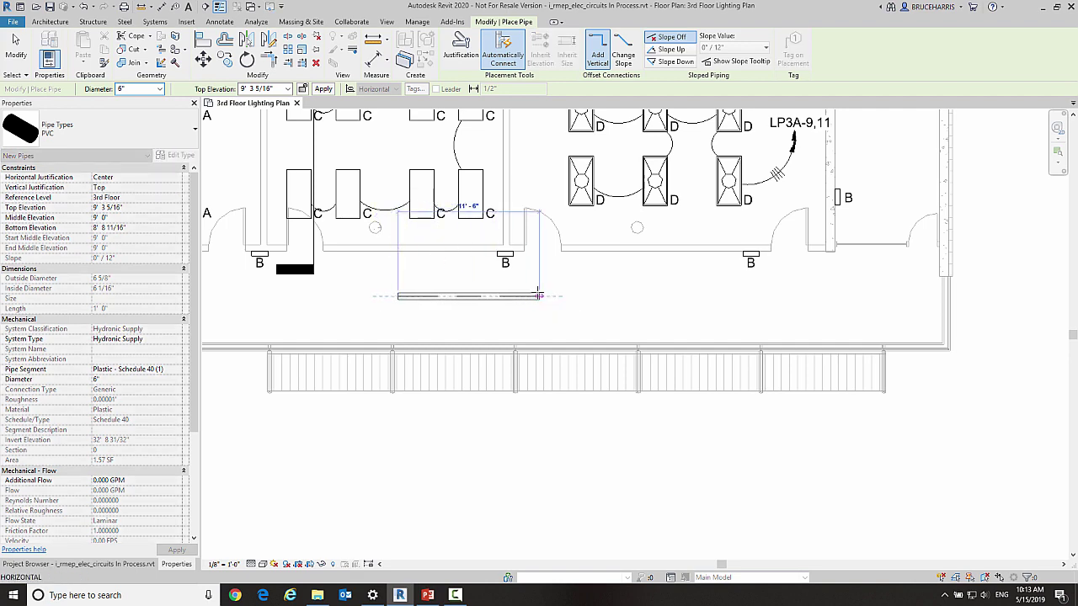
pyautogui.click(543, 292)
pyautogui.press('Escape')
pyautogui.press('Escape')
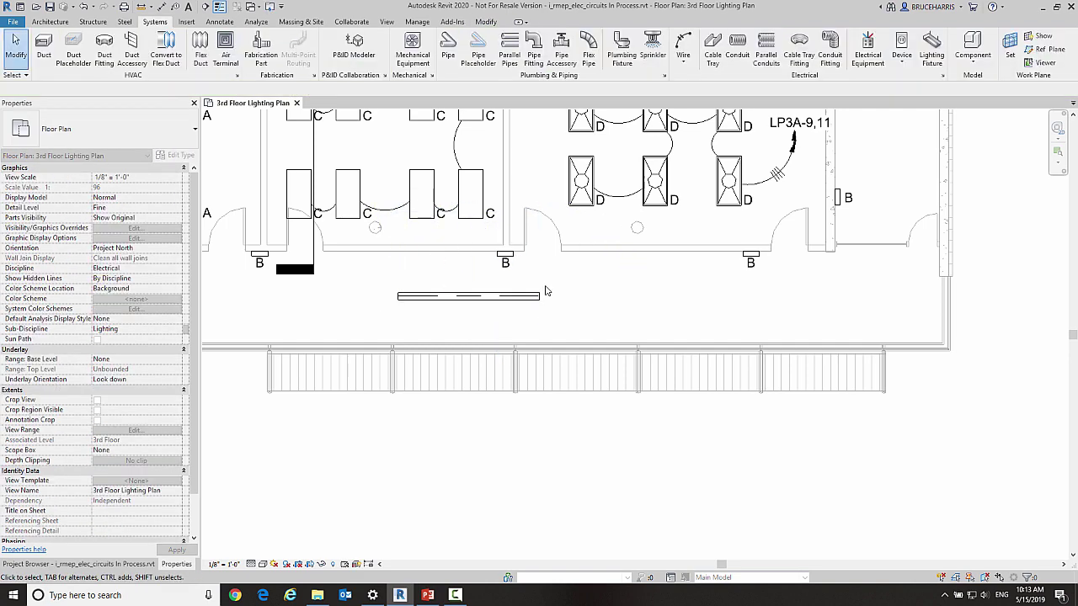
pyautogui.click(433, 297)
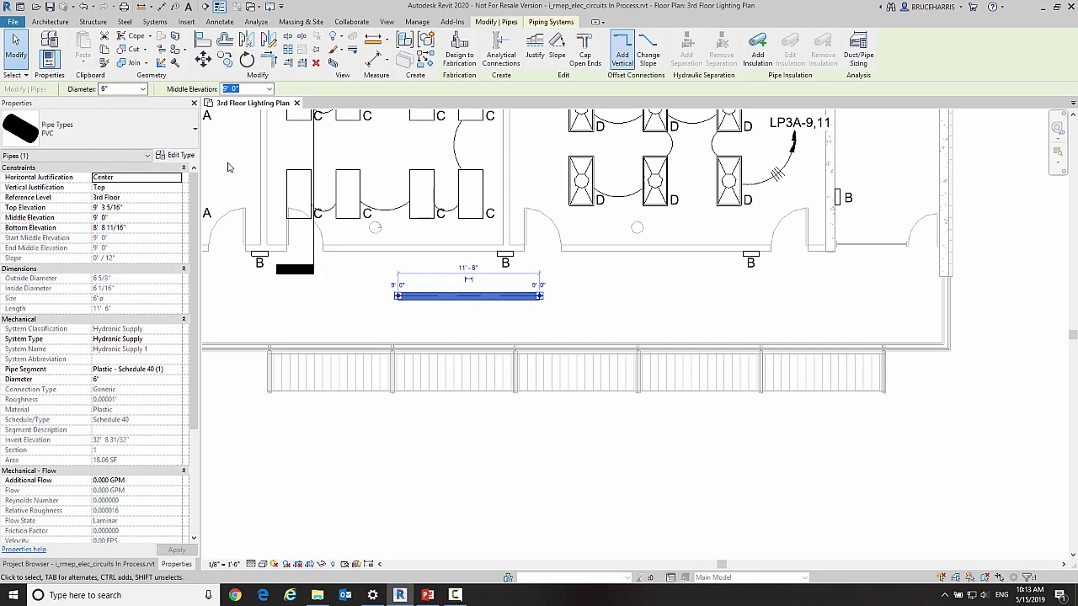